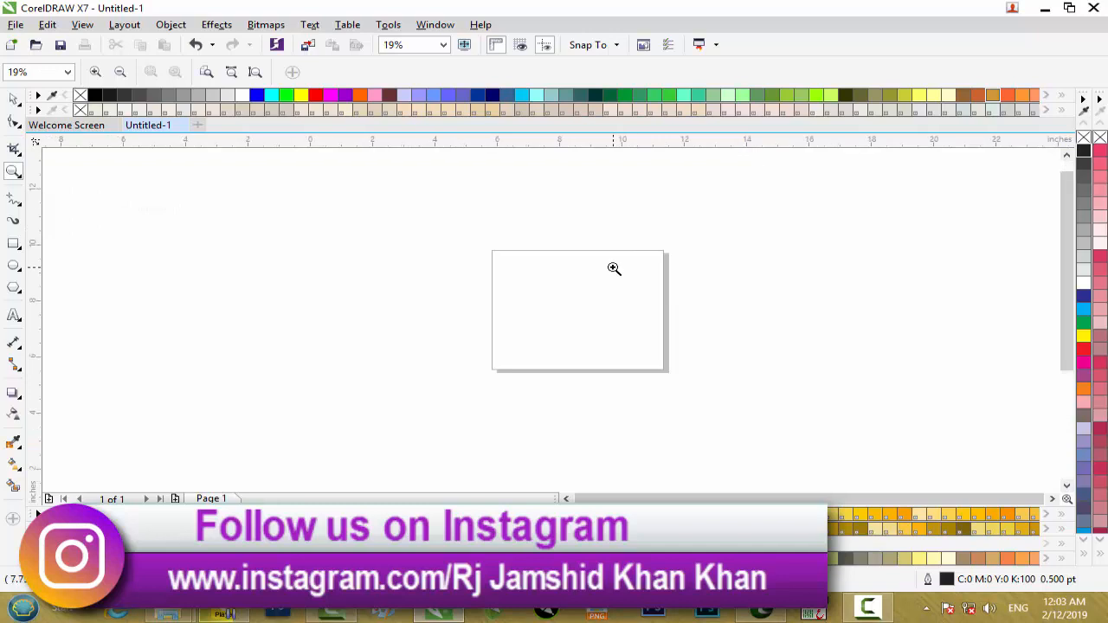
# Step: Place the dark red course banner image from the desktop into the Untitled-1 drawing in CorelDRAW
pyautogui.scroll(-2, 559, 269)
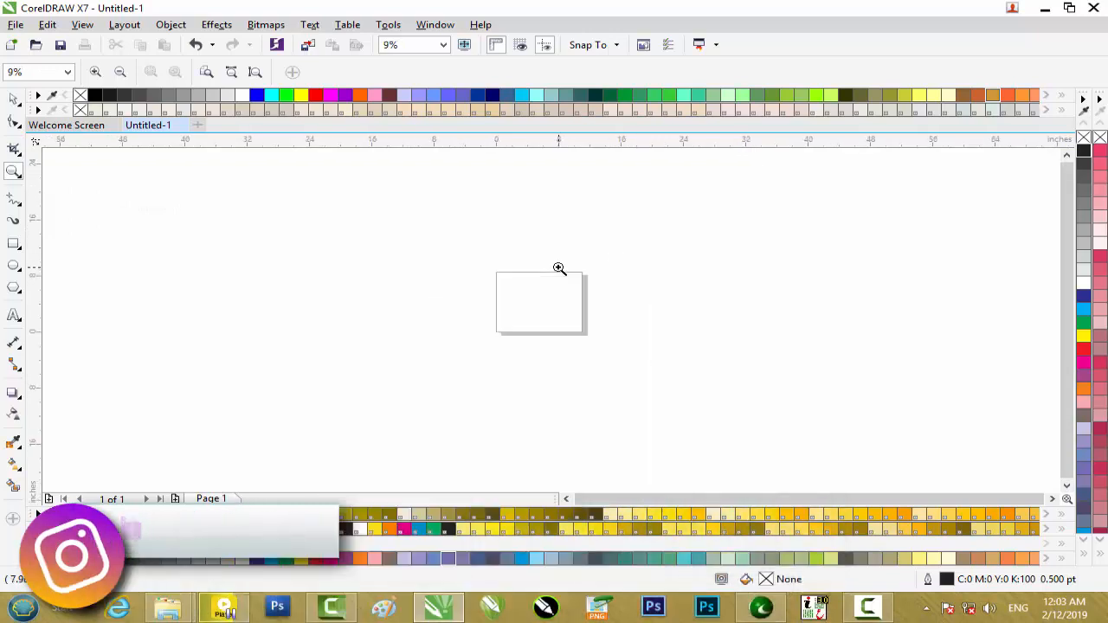
pyautogui.click(14, 148)
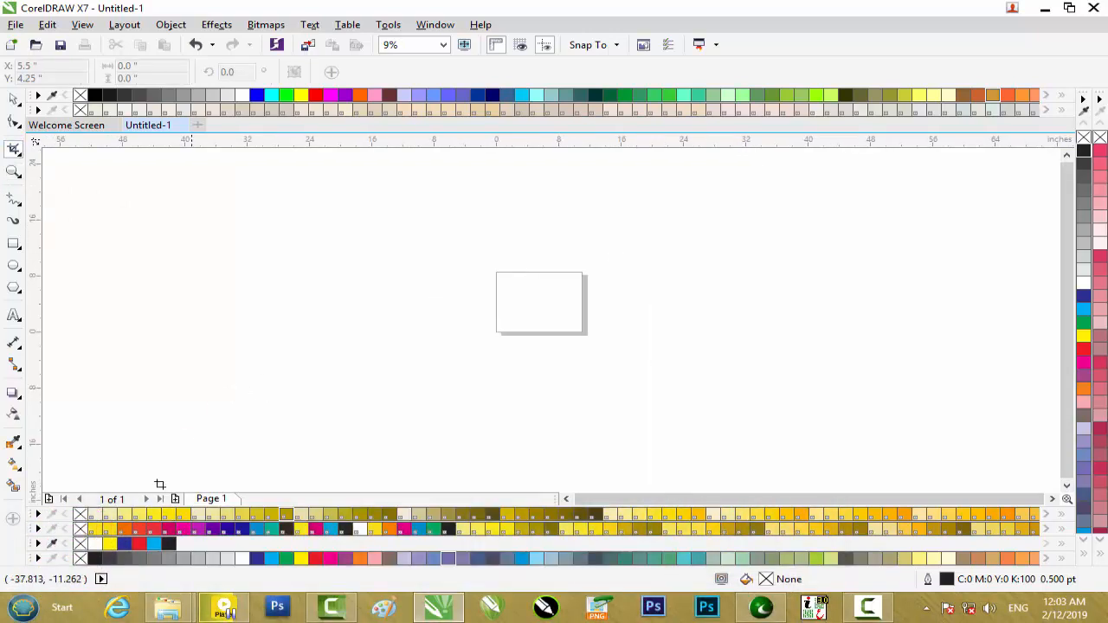
pyautogui.moveTo(168, 607)
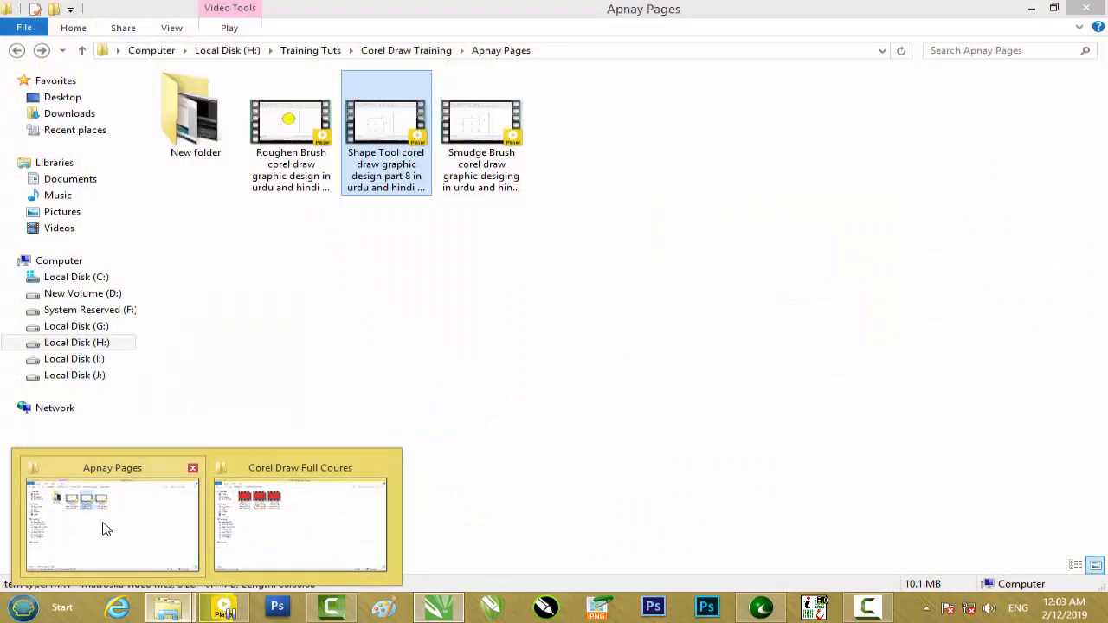
pyautogui.click(307, 529)
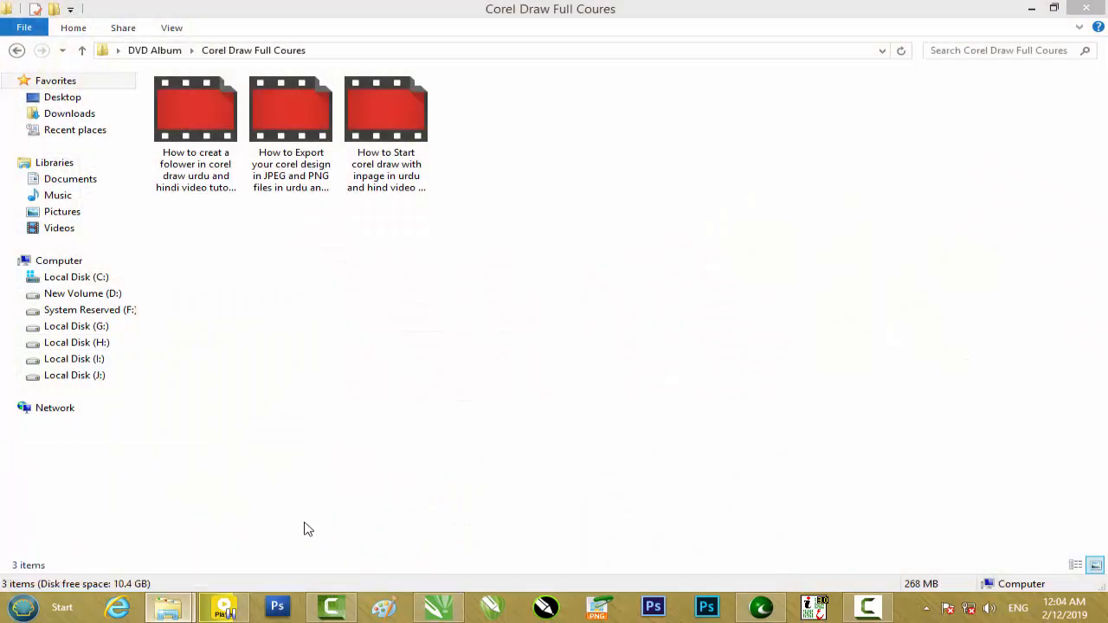
pyautogui.click(1031, 9)
pyautogui.click(1041, 12)
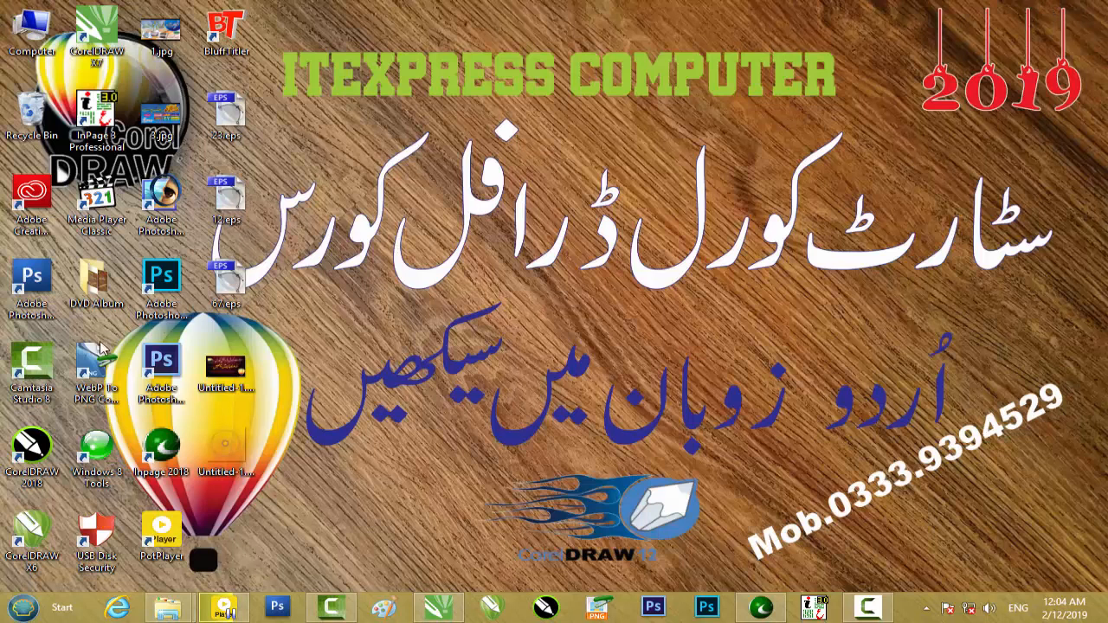
pyautogui.moveTo(225, 368); pyautogui.dragTo(522, 306)
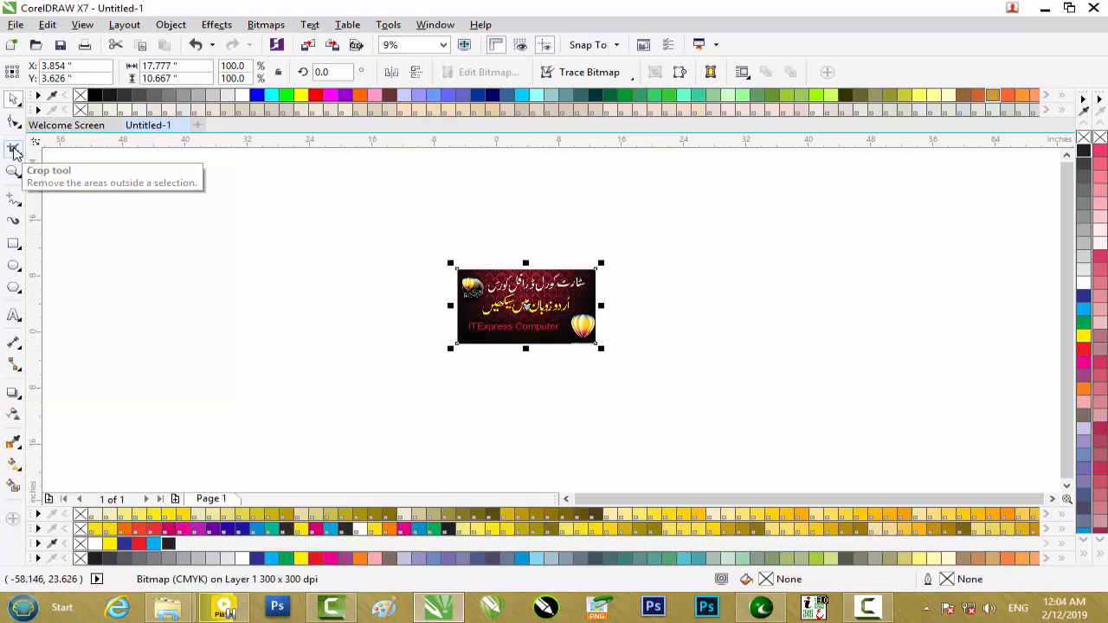
# Step: Crop the banner image to its lower strip containing the ITExpress Computer text, using a crop area about 18.97 by 4.39 inches
pyautogui.click(14, 149)
pyautogui.scroll(2, 502, 319)
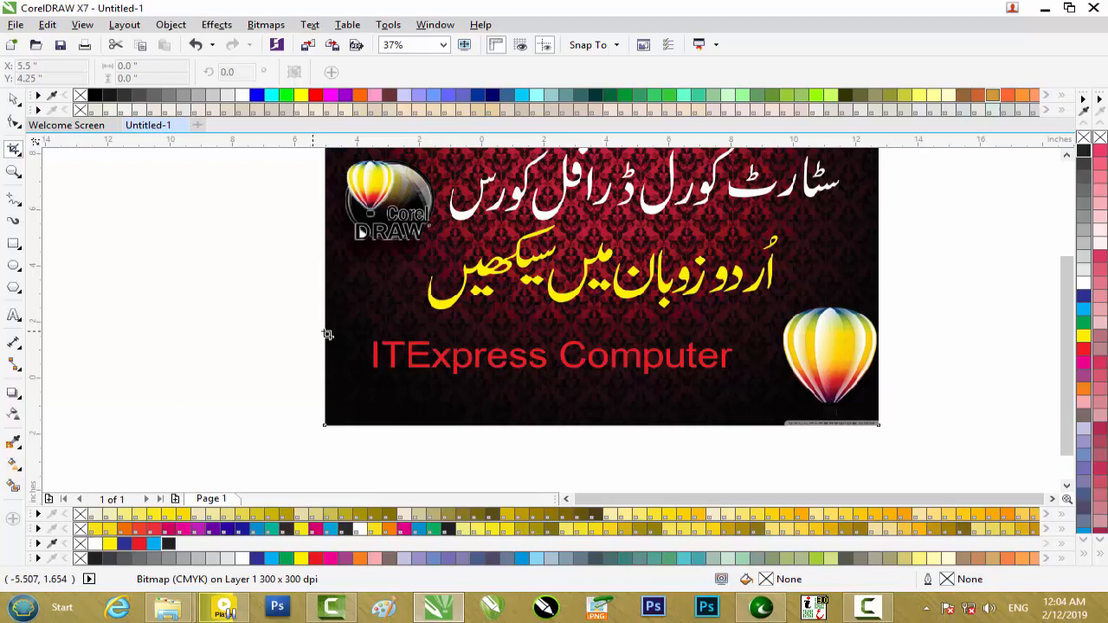
pyautogui.moveTo(304, 325); pyautogui.dragTo(883, 449)
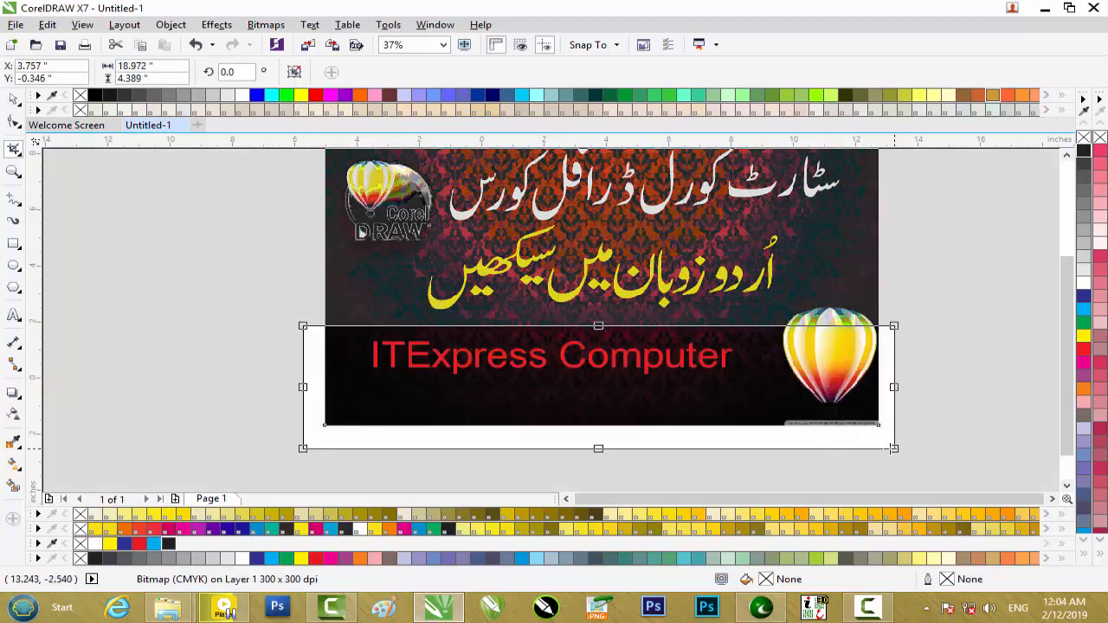
pyautogui.press('Return')
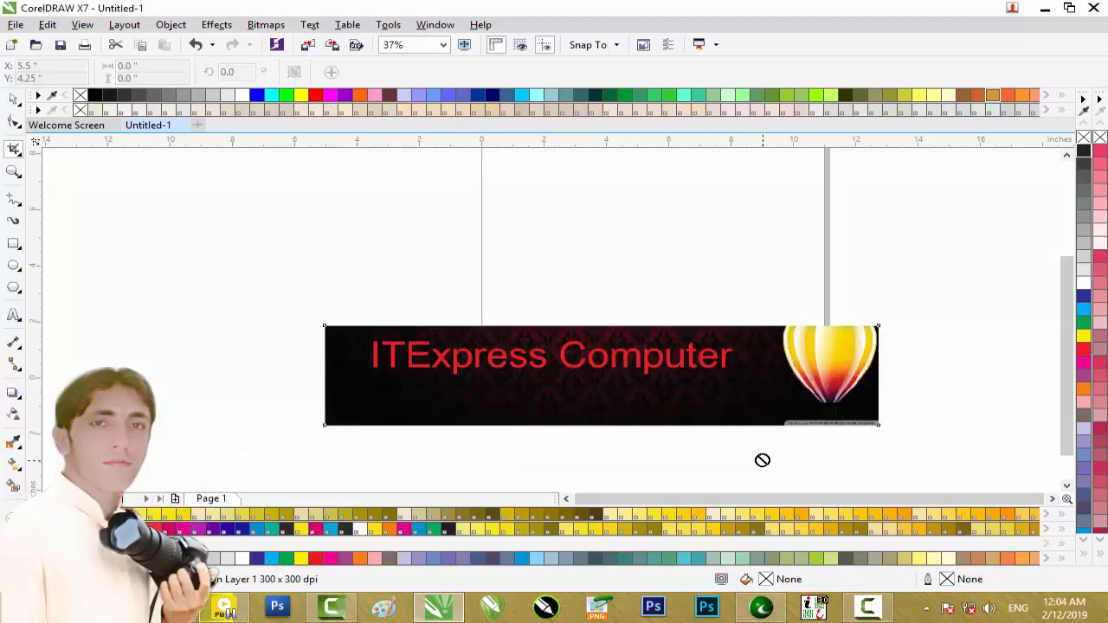
# Step: Move the cropped banner up and across the page's left edge, and delete it
pyautogui.click(14, 99)
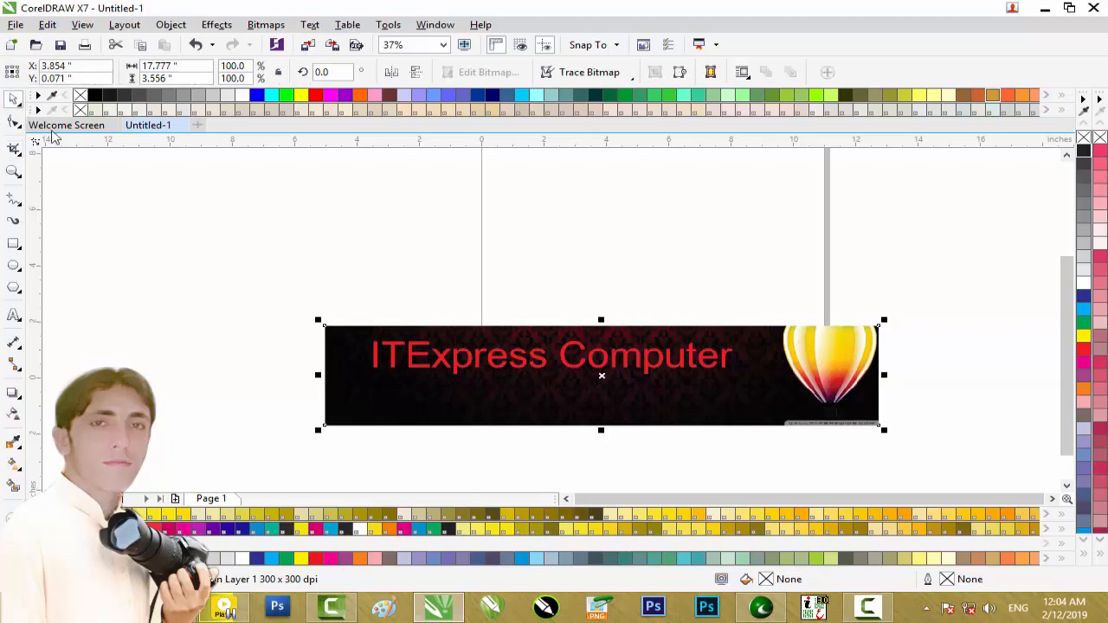
pyautogui.moveTo(655, 351); pyautogui.dragTo(453, 277)
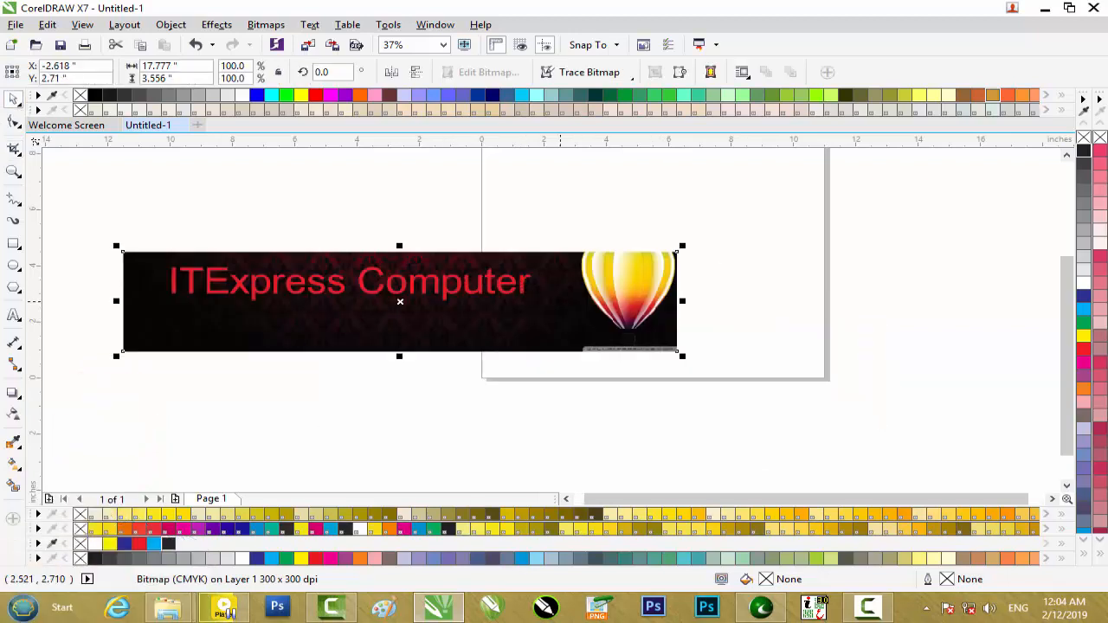
pyautogui.press('Delete')
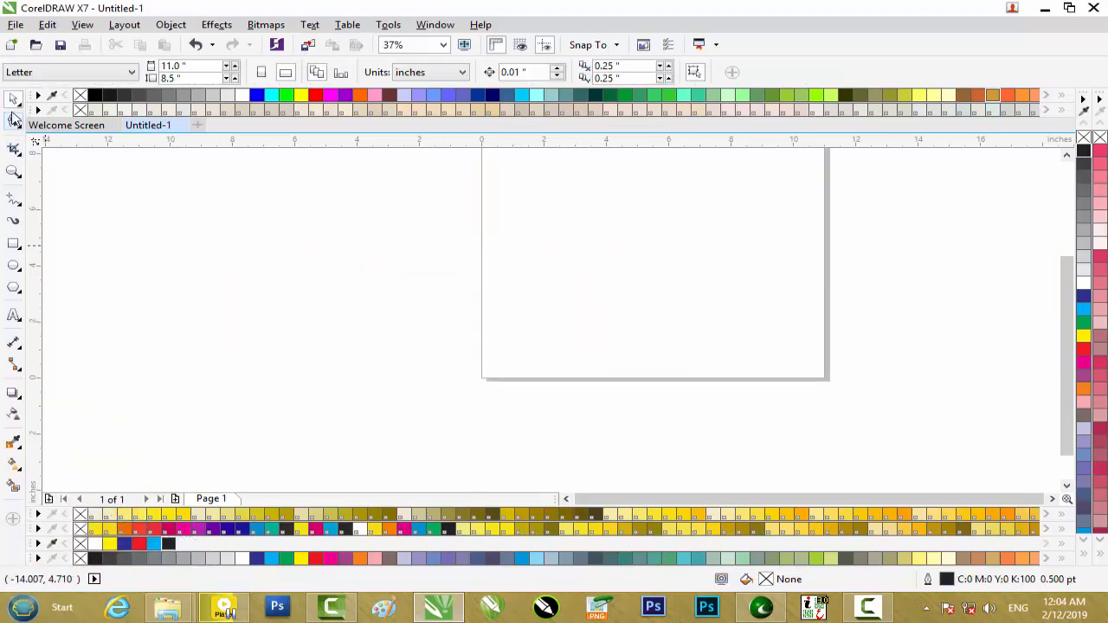
# Step: Draw a rectangle about 6.22 by 5.25 inches in the lower-left part of the page
pyautogui.click(19, 249)
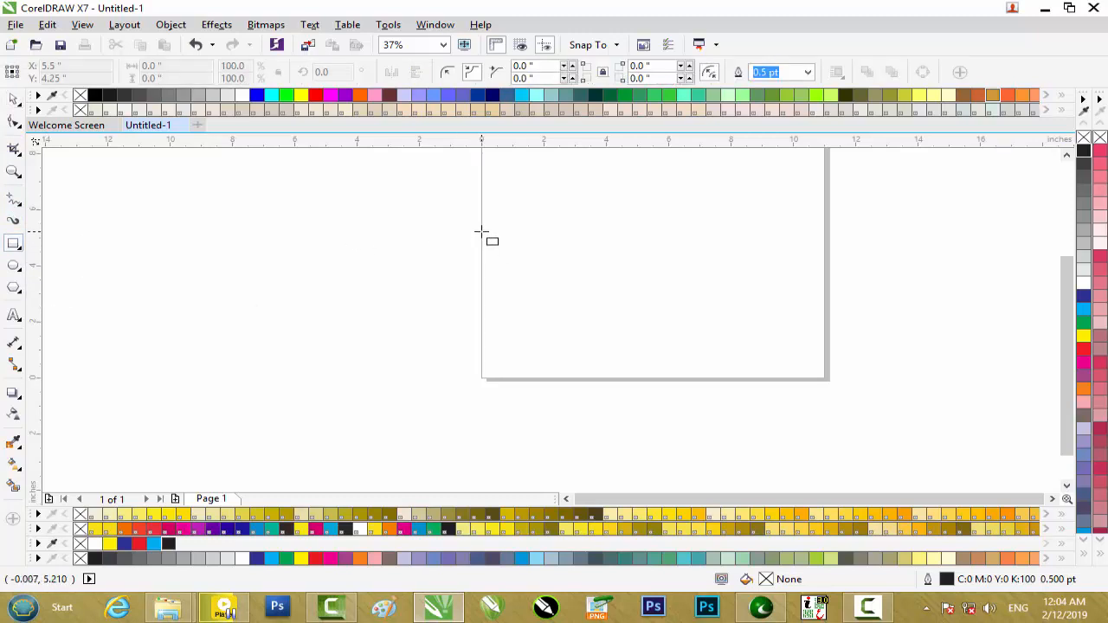
pyautogui.moveTo(508, 238); pyautogui.dragTo(702, 385)
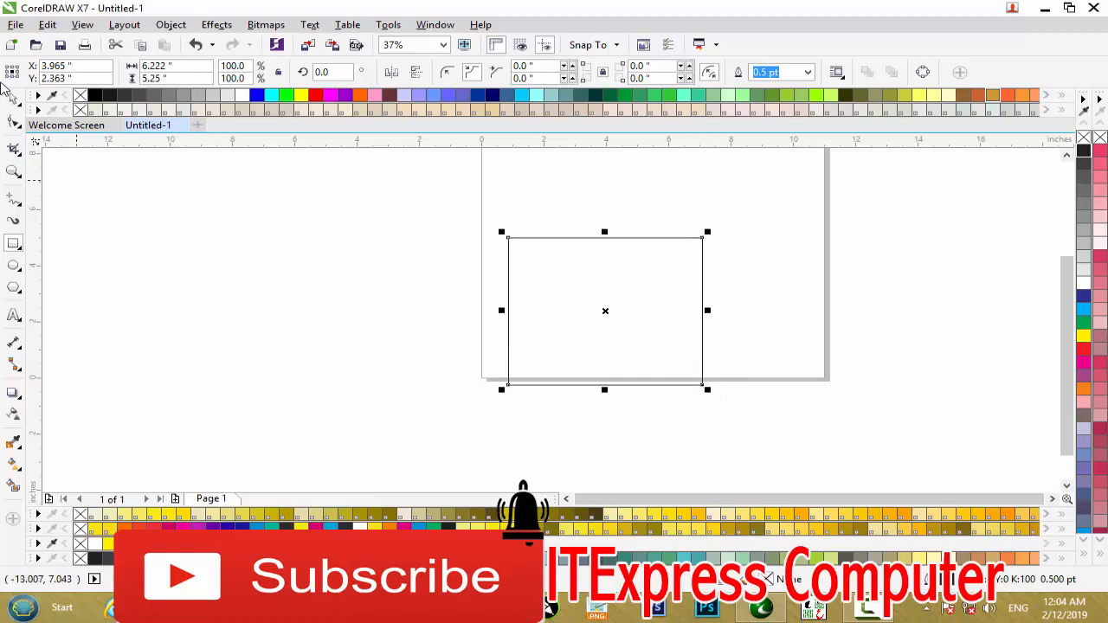
# Step: Give all four rectangle corners a scalloped radius of about 1.06 inches and try the round and chamfered corner styles
pyautogui.click(14, 121)
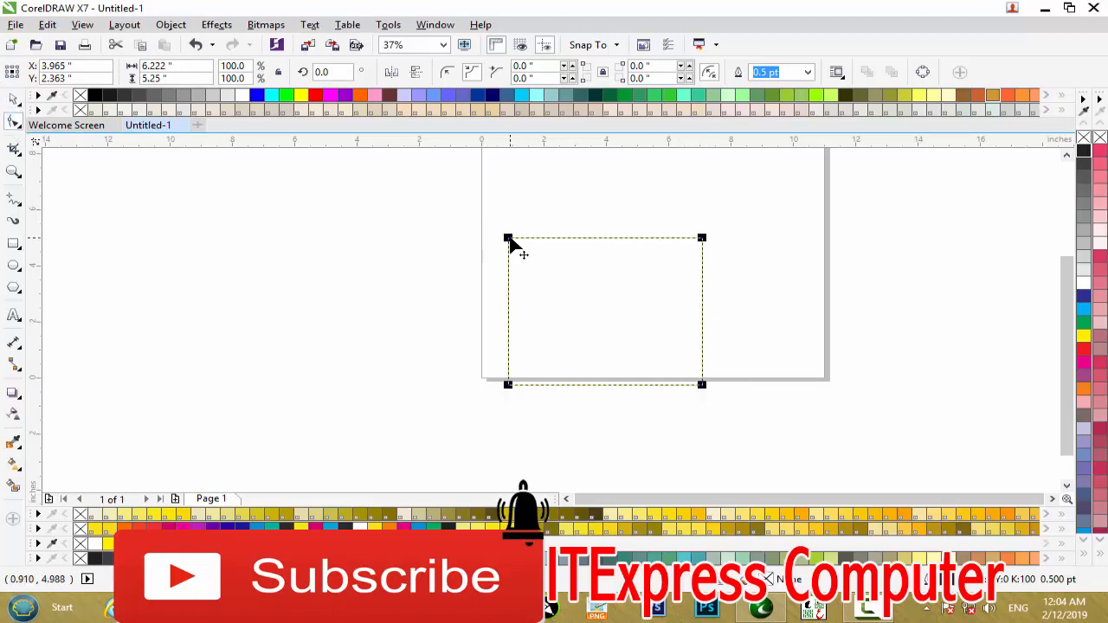
pyautogui.moveTo(509, 241); pyautogui.dragTo(507, 269)
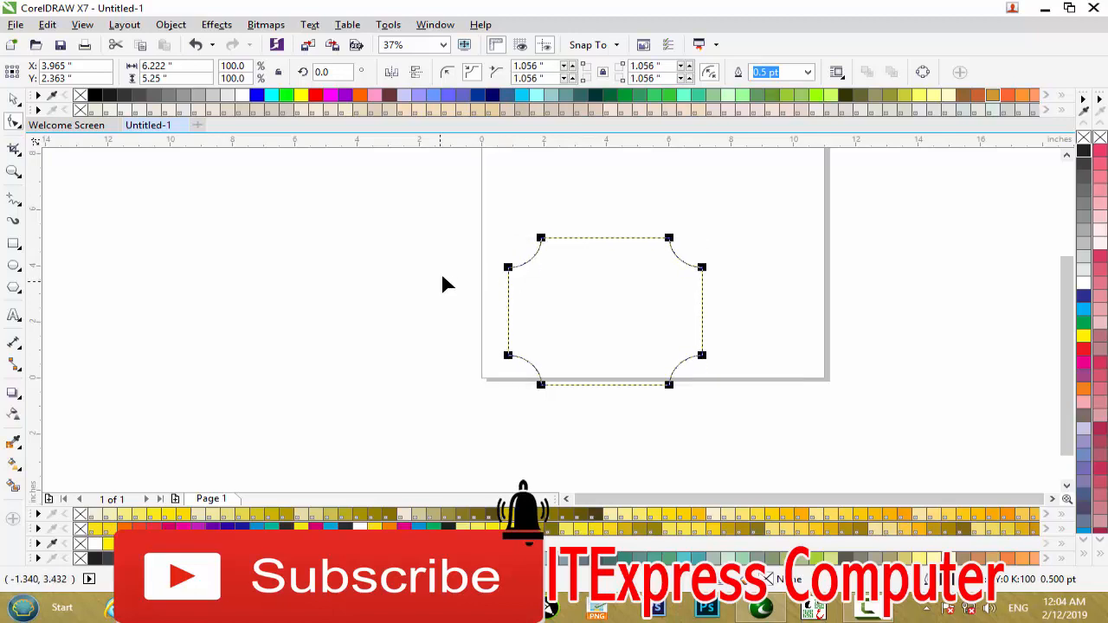
pyautogui.click(447, 72)
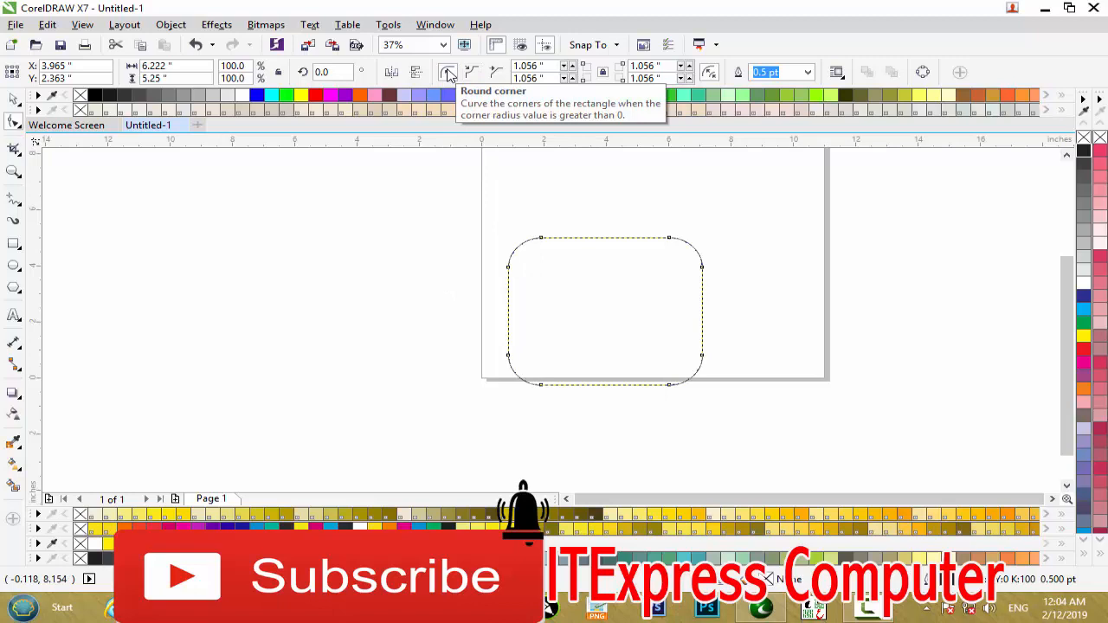
pyautogui.click(497, 75)
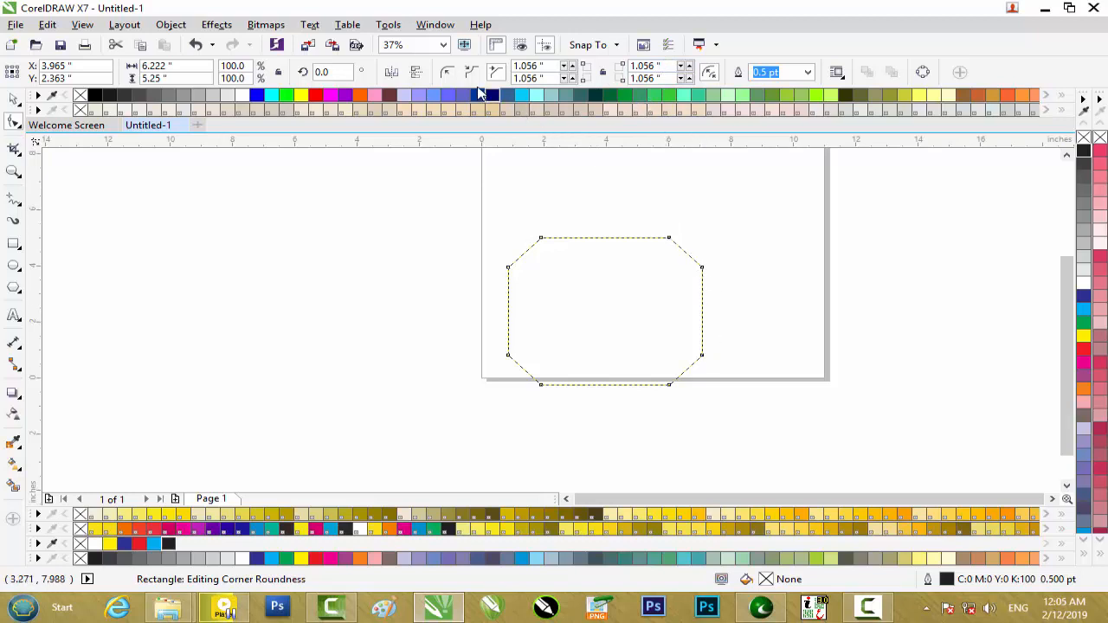
pyautogui.click(447, 72)
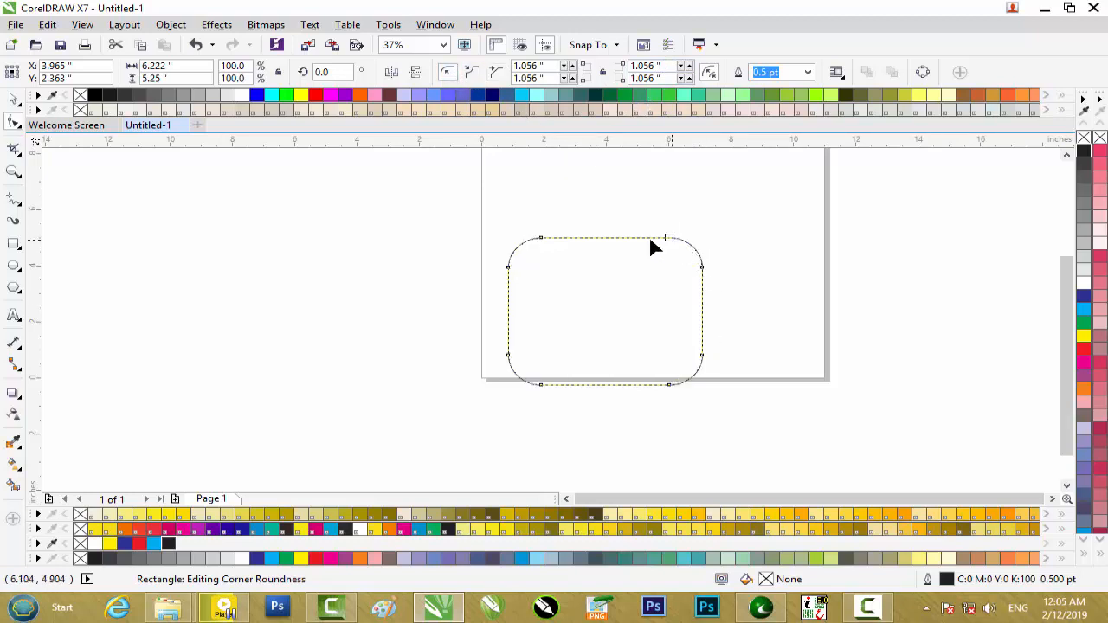
# Step: Try reshaping the rounded corners by their node, and undo back to the scalloped corner style
pyautogui.moveTo(509, 268); pyautogui.dragTo(530, 239)
pyautogui.hotkey('ctrl', 'z')
pyautogui.hotkey('ctrl', 'z')
pyautogui.hotkey('ctrl', 'z')
pyautogui.hotkey('ctrl', 'z')
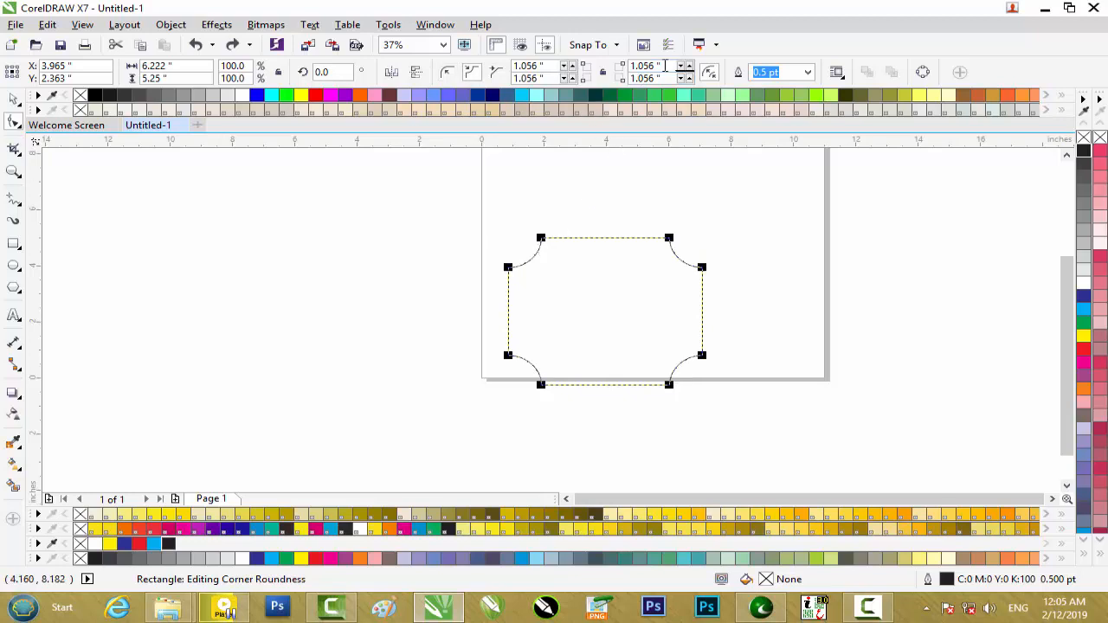
# Step: Set the radius of the rectangle's upper-right and lower-left corners to 0 inches
pyautogui.doubleClick(655, 66)
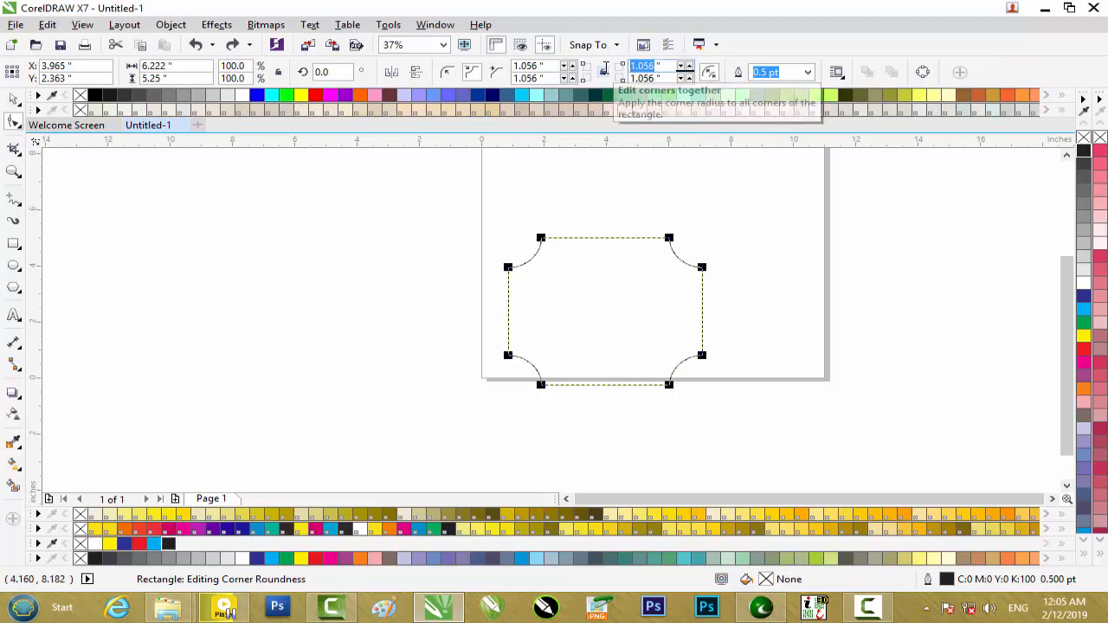
pyautogui.write('0')
pyautogui.press('Return')
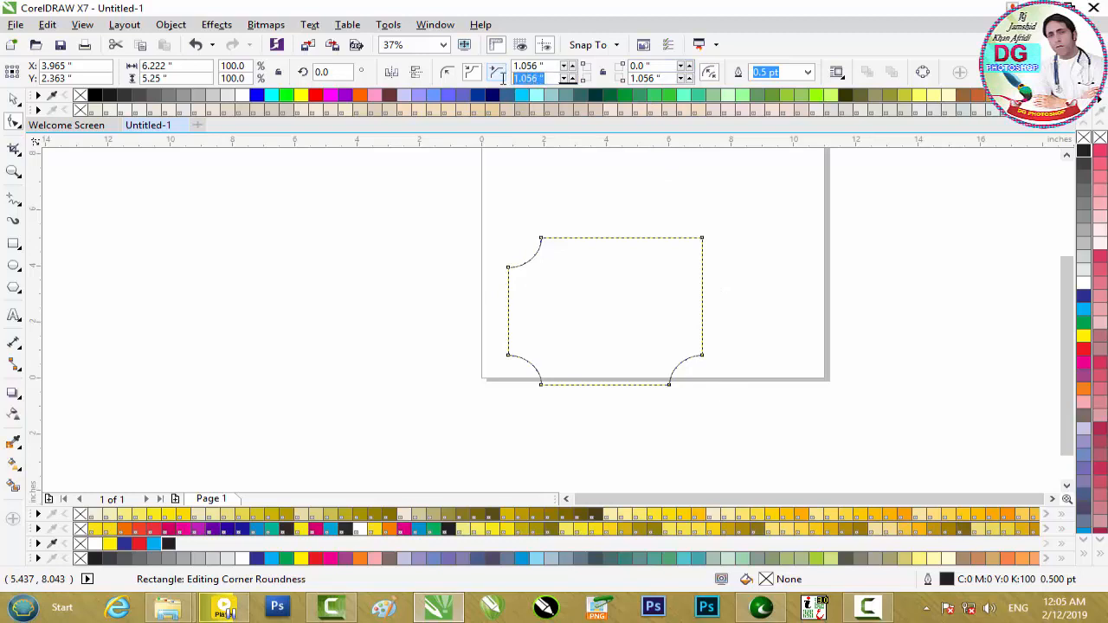
pyautogui.write('0')
pyautogui.press('Return')
pyautogui.scroll(2, 651, 292)
pyautogui.scroll(-2, 651, 293)
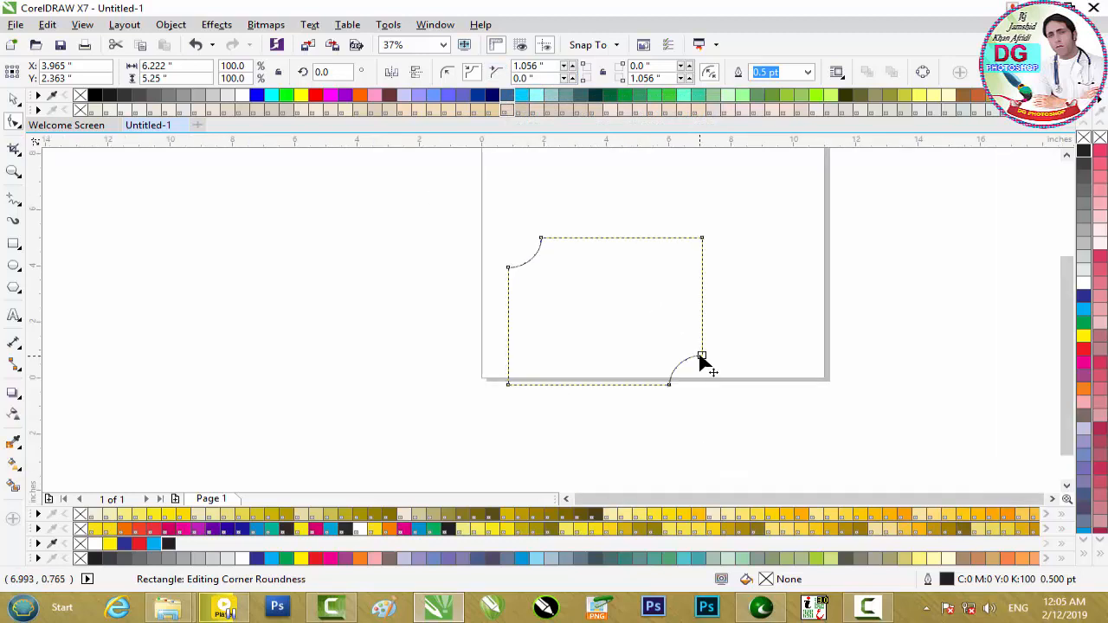
# Step: Move the rectangle up across the page's left edge and change its scalloped corners to round ones
pyautogui.click(15, 99)
pyautogui.moveTo(579, 268); pyautogui.dragTo(381, 233)
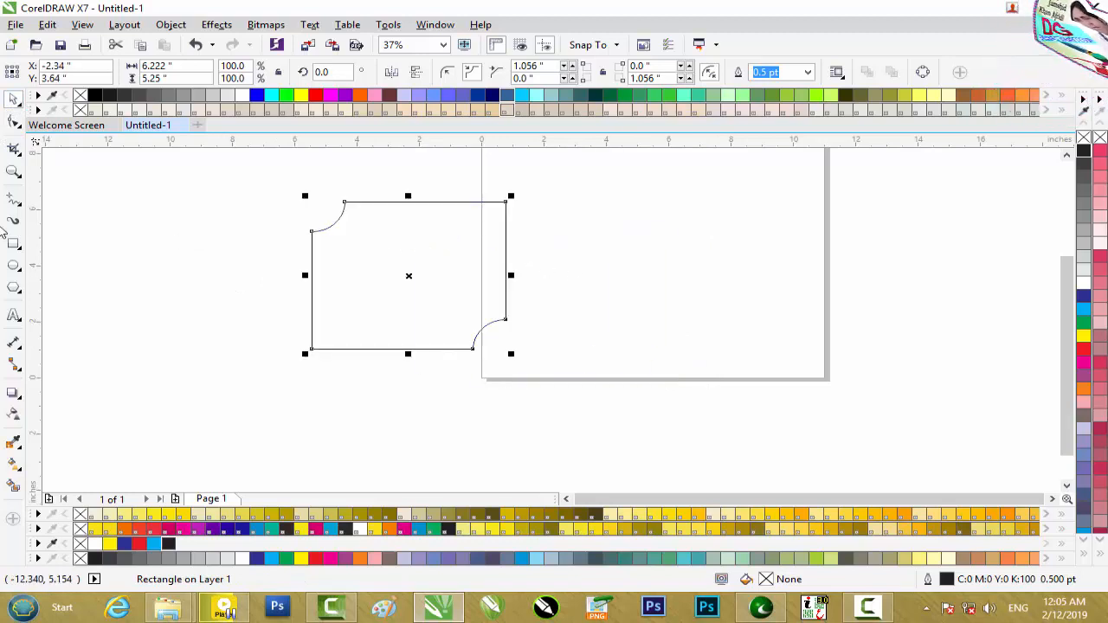
pyautogui.click(487, 73)
pyautogui.click(447, 72)
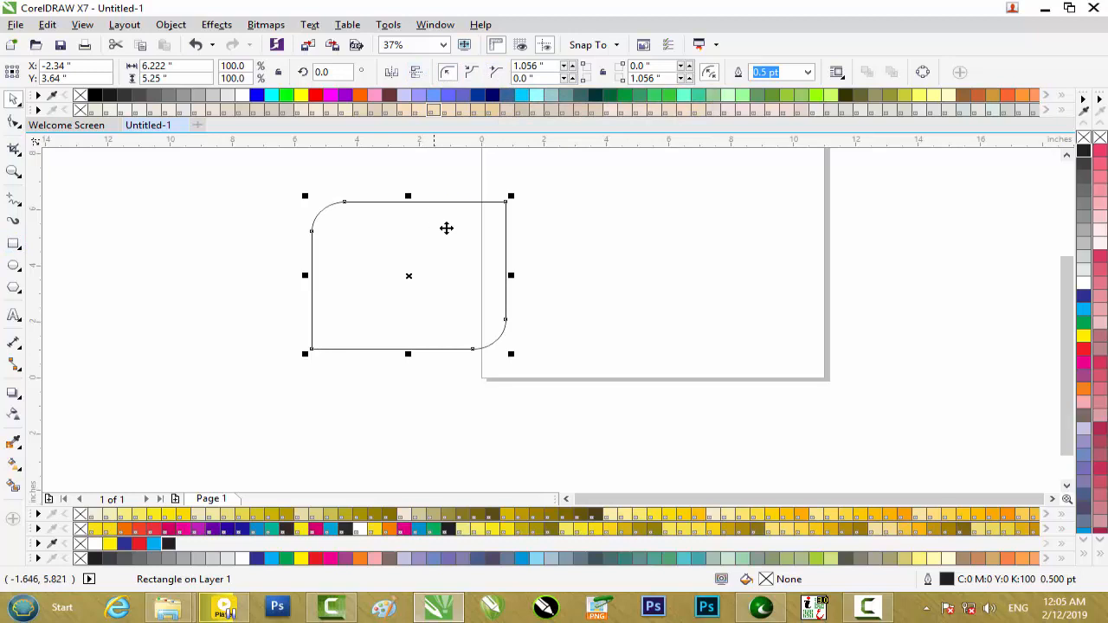
# Step: Scale the rectangle to about 70%, roughly 4.36 by 3.68 inches, and reposition it over the page's left edge
pyautogui.moveTo(511, 196); pyautogui.dragTo(530, 180)
pyautogui.moveTo(306, 179); pyautogui.dragTo(345, 216)
pyautogui.moveTo(528, 354); pyautogui.dragTo(497, 334)
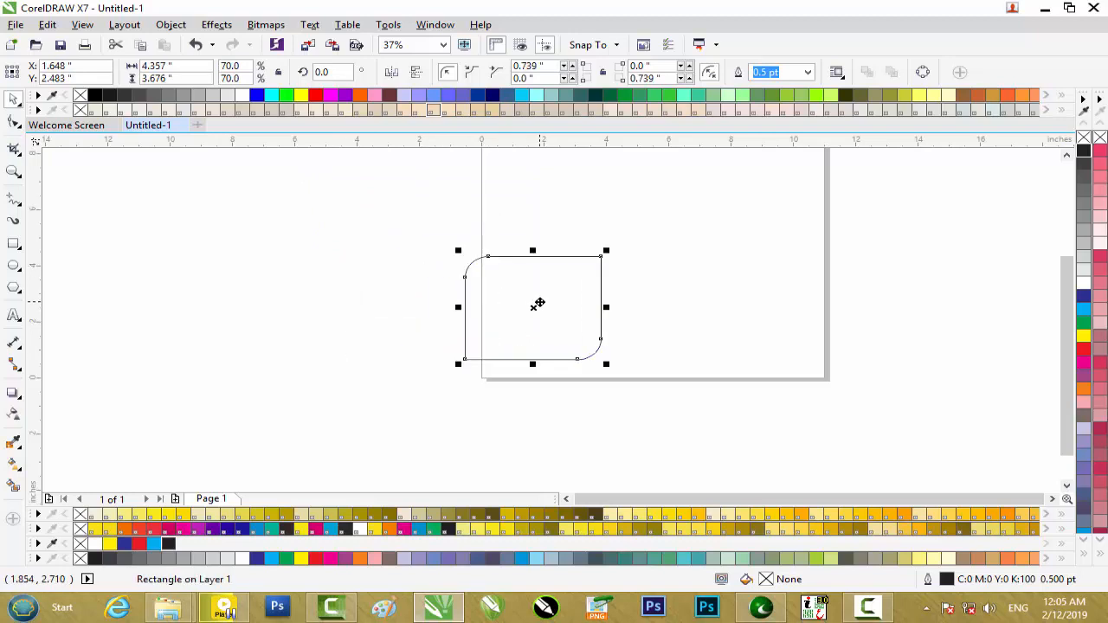
# Step: Undo the scaling, moving and corner changes back to the plain square-cornered rectangle
pyautogui.hotkey('ctrl', 'z')
pyautogui.hotkey('ctrl', 'z')
pyautogui.hotkey('ctrl', 'z')
pyautogui.hotkey('ctrl', 'z')
pyautogui.hotkey('ctrl', 'z')
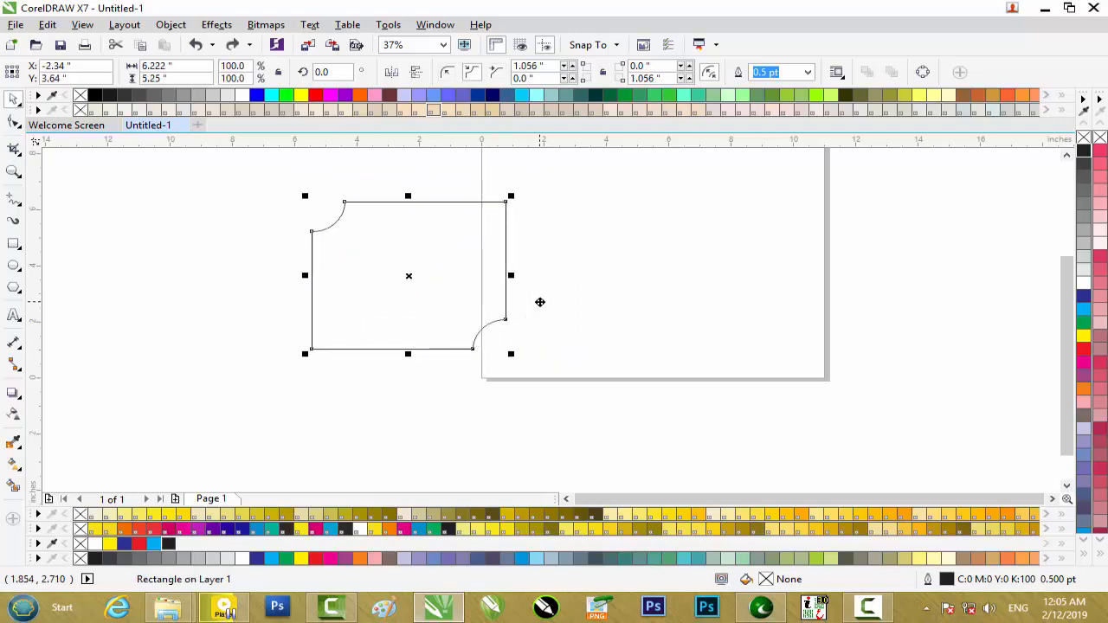
pyautogui.hotkey('ctrl', 'z')
pyautogui.hotkey('ctrl', 'z')
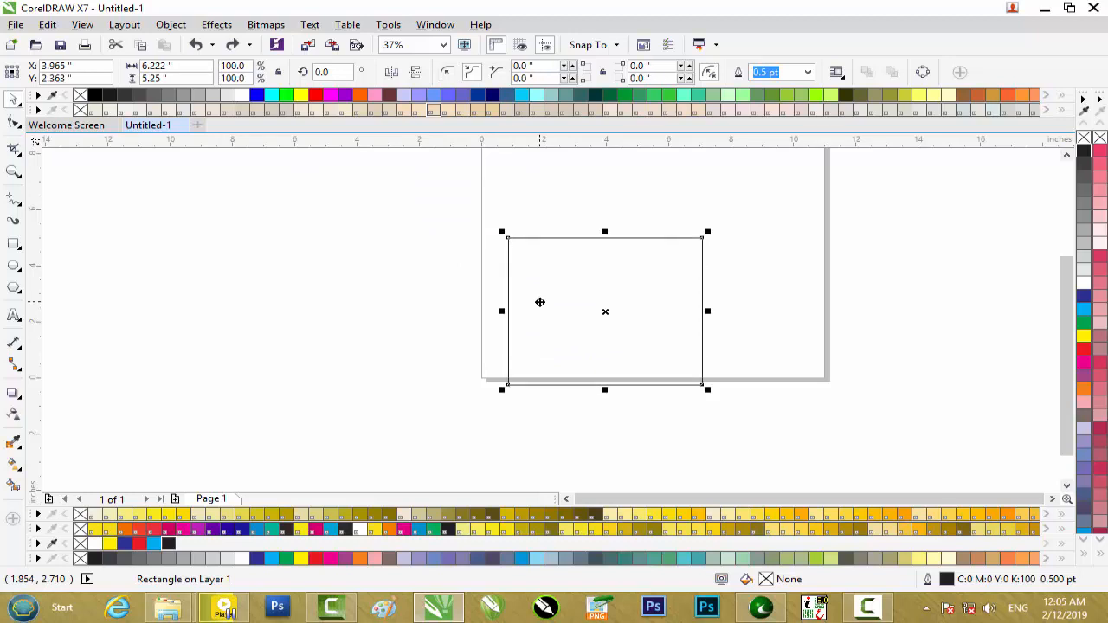
# Step: Convert the rectangle to curves so that its nodes can be edited with the Shape tool
pyautogui.click(585, 243)
pyautogui.click(598, 239)
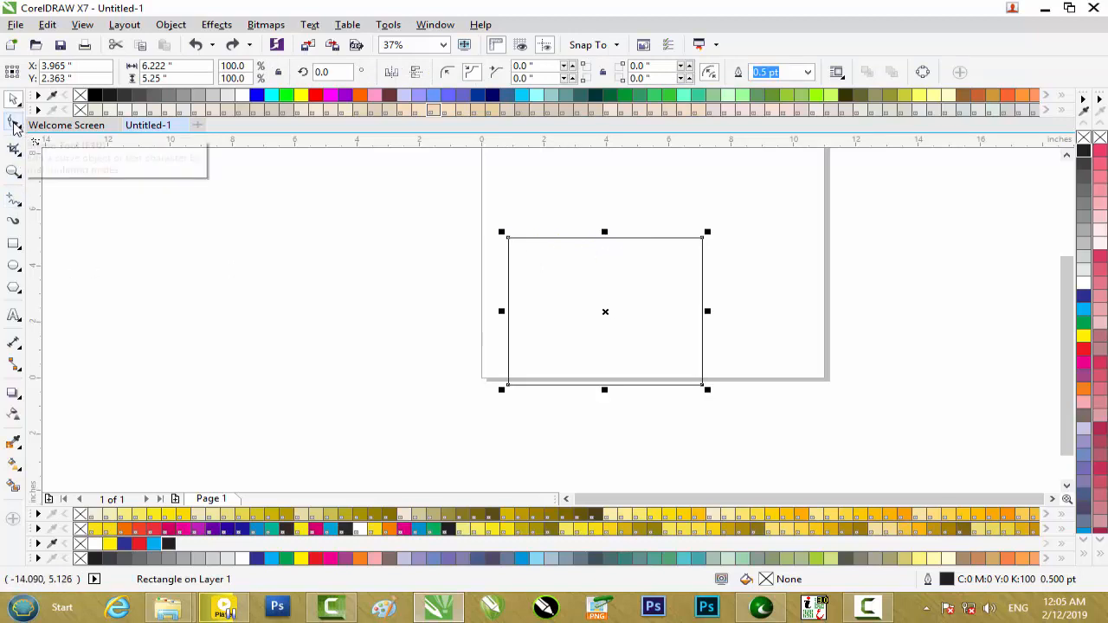
pyautogui.click(15, 126)
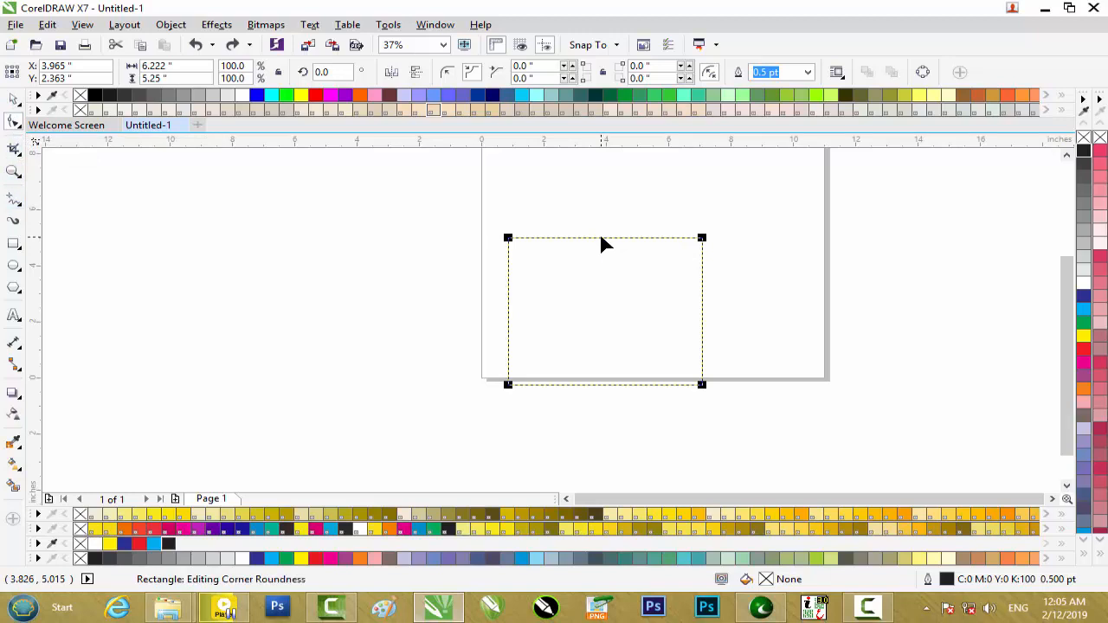
pyautogui.rightClick(508, 240)
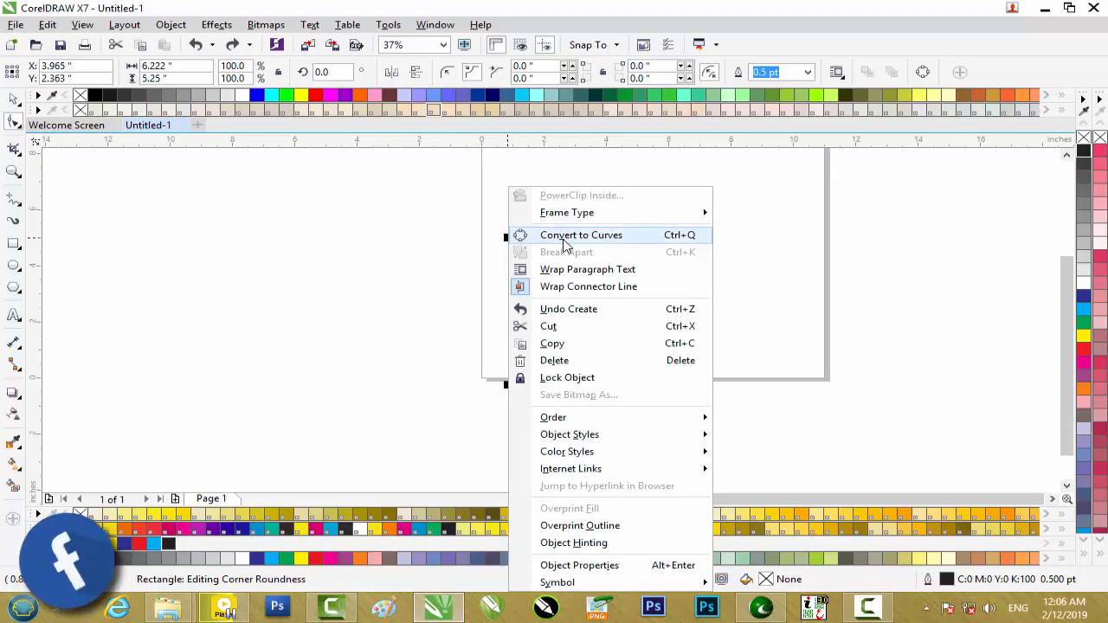
pyautogui.click(582, 237)
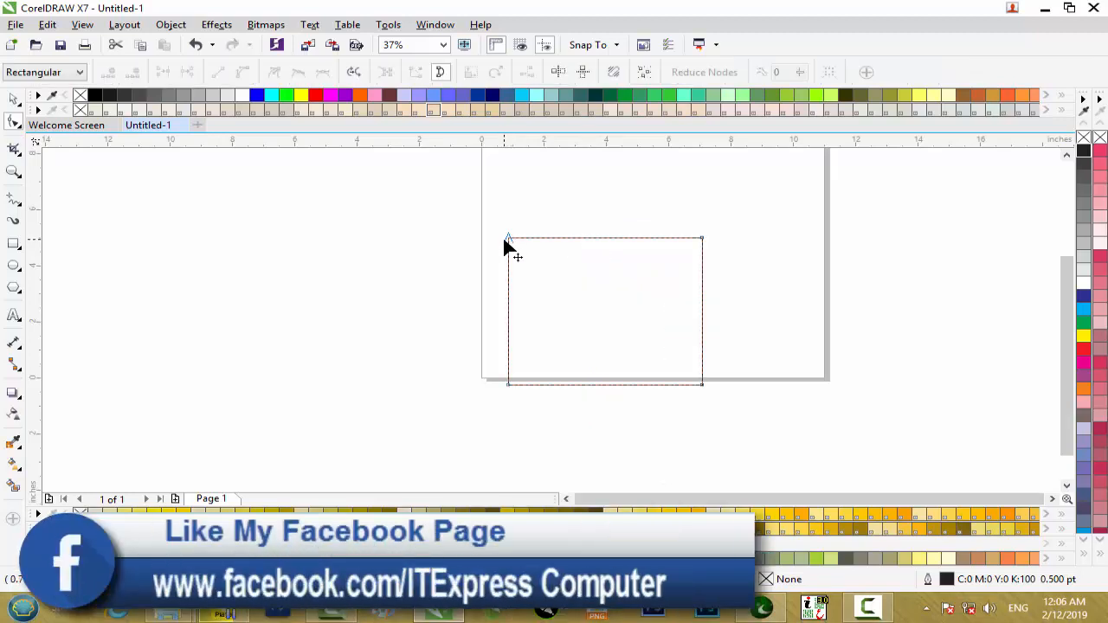
# Step: Try pulling the rectangle's upper-left node downward to slant the top edge, and undo the move
pyautogui.moveTo(510, 242); pyautogui.dragTo(493, 323)
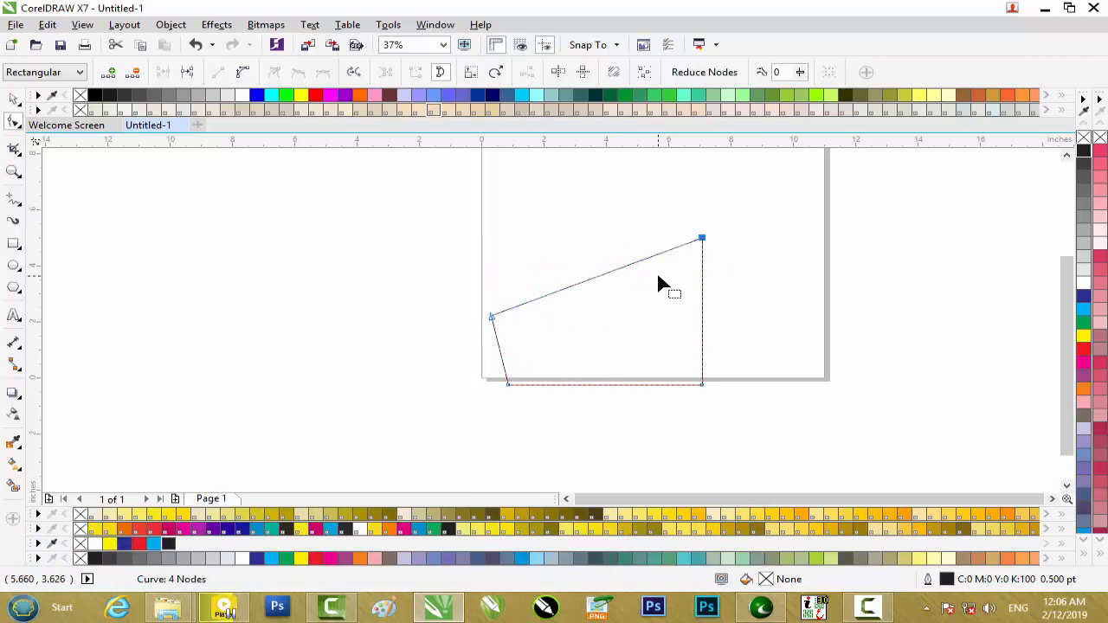
pyautogui.hotkey('ctrl', 'z')
pyautogui.hotkey('ctrl', 'z')
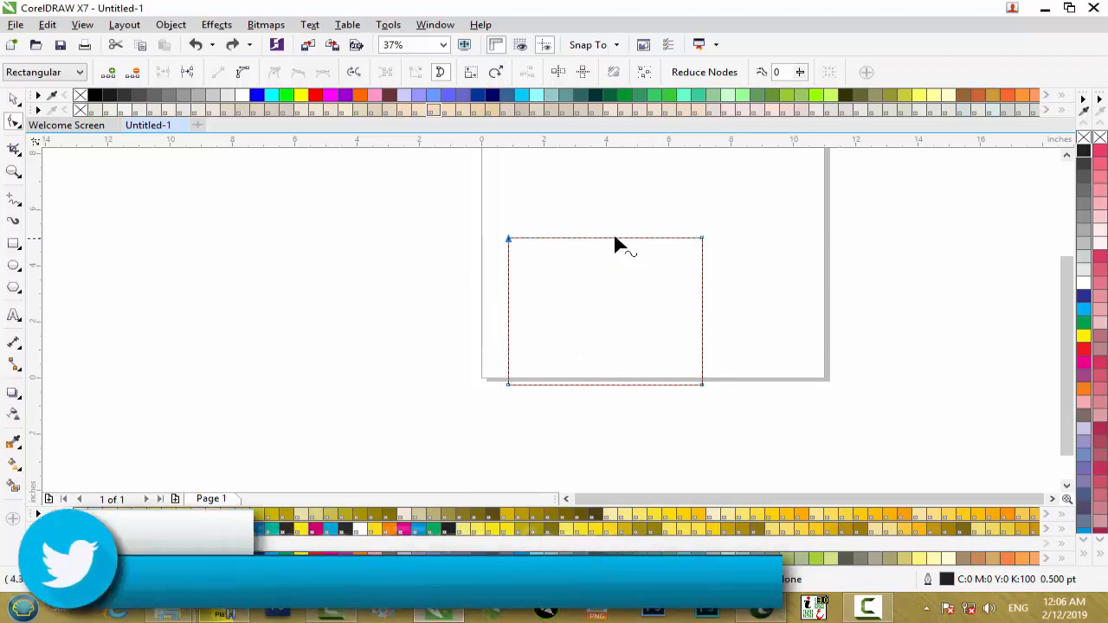
# Step: Add a node at the middle of the rectangle's top edge and pull it straight down to form a V-shaped notch
pyautogui.click(607, 237)
pyautogui.doubleClick(606, 238)
pyautogui.moveTo(607, 238); pyautogui.dragTo(608, 299)
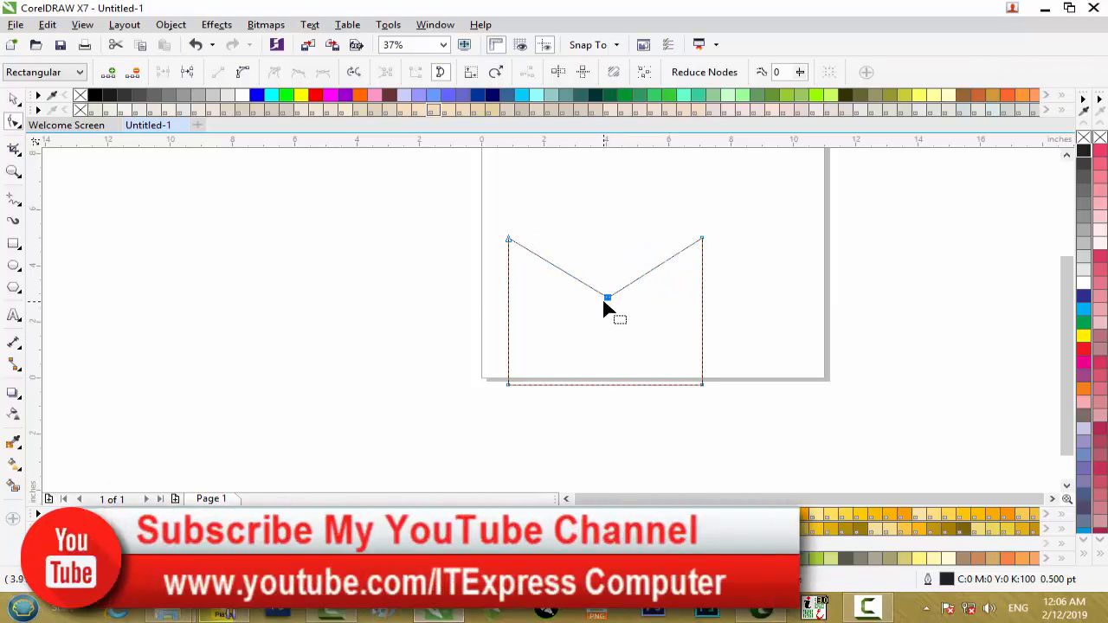
# Step: Undo the V-shaped notch, delete the node in the middle of the top edge and add it back at the same spot
pyautogui.hotkey('ctrl', 'z')
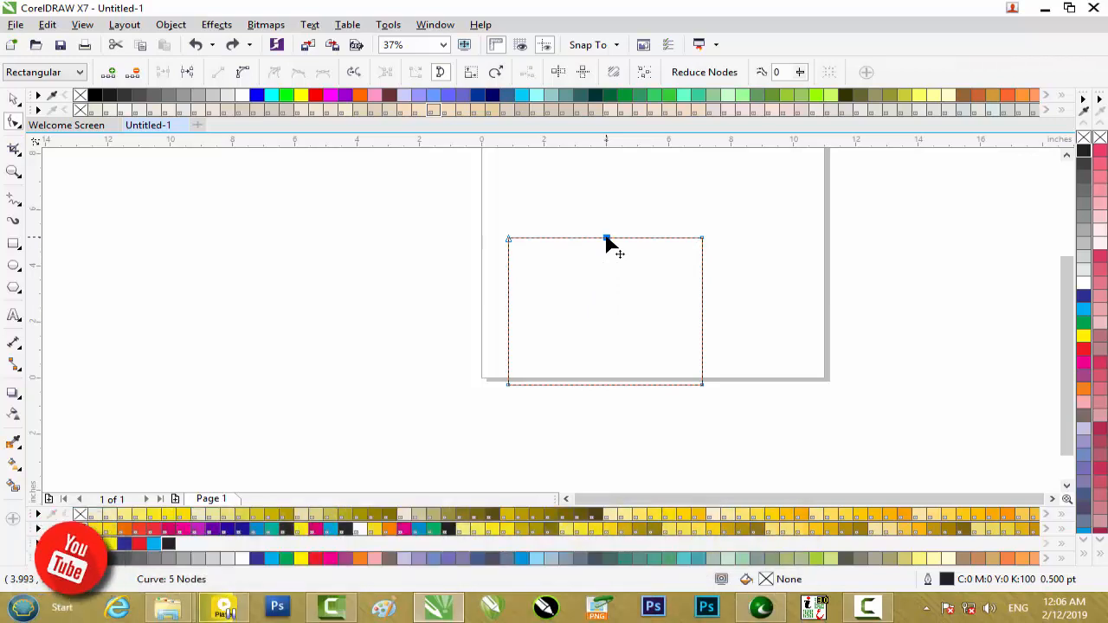
pyautogui.press('Delete')
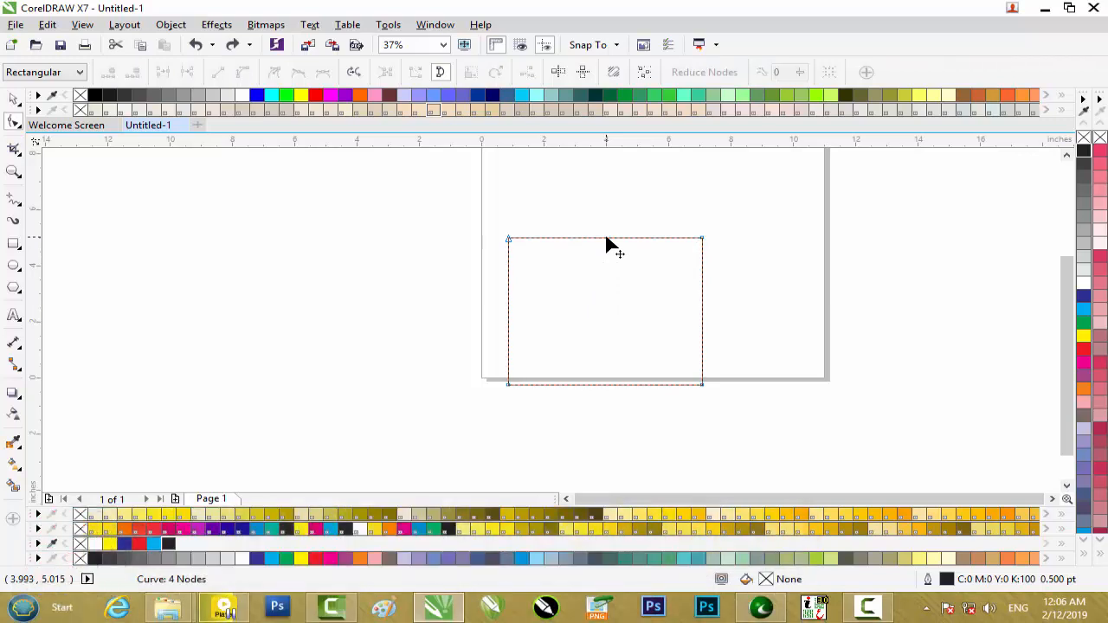
pyautogui.doubleClick(606, 239)
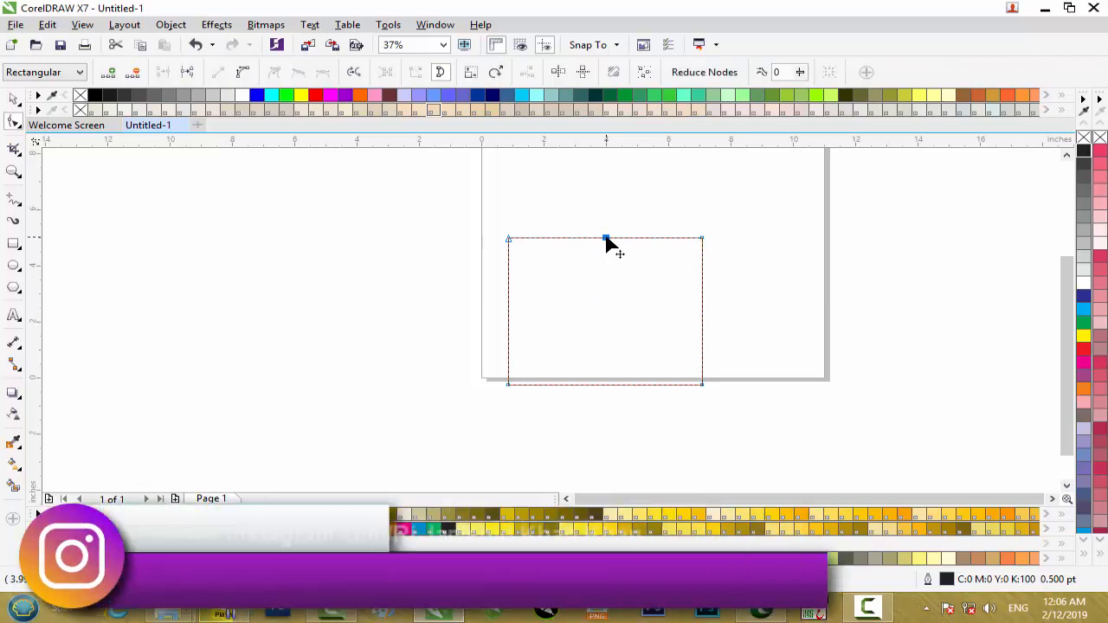
# Step: Convert the top edge's left segment to a curve, bend it downward and swing the right-hand node's control handle outward to the right
pyautogui.rightClick(606, 240)
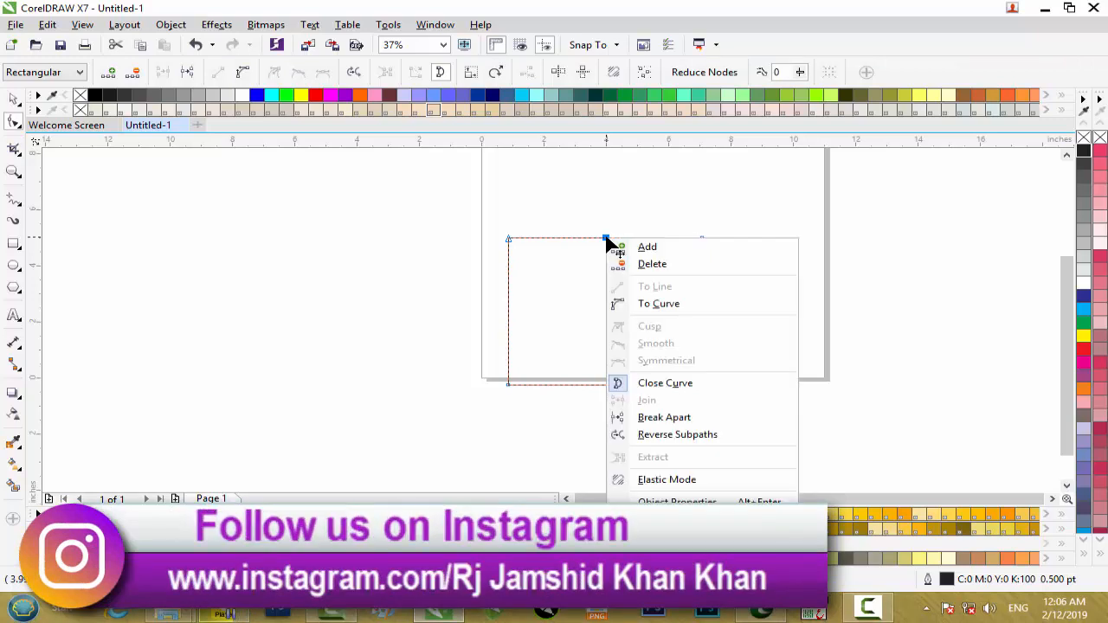
pyautogui.click(666, 303)
pyautogui.moveTo(607, 242); pyautogui.dragTo(614, 306)
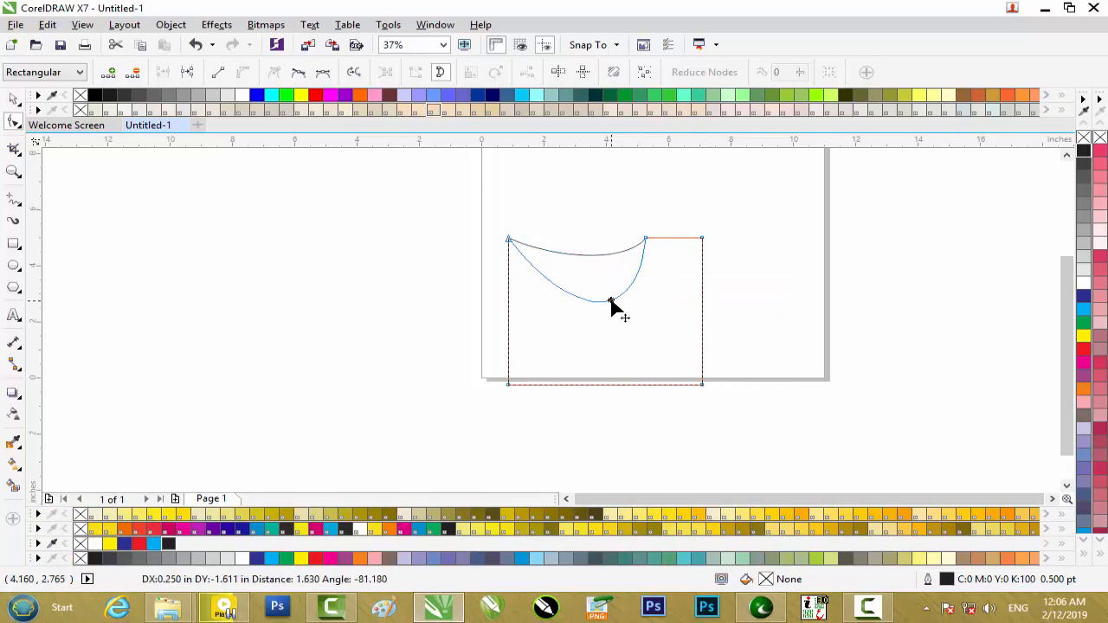
pyautogui.click(646, 239)
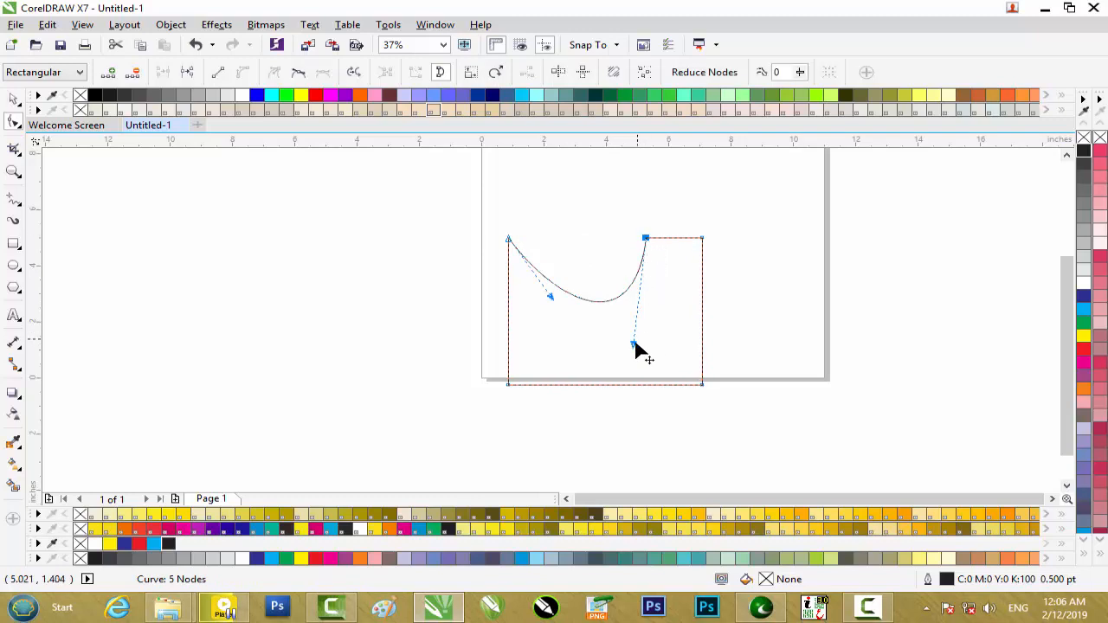
pyautogui.moveTo(693, 345); pyautogui.dragTo(706, 344)
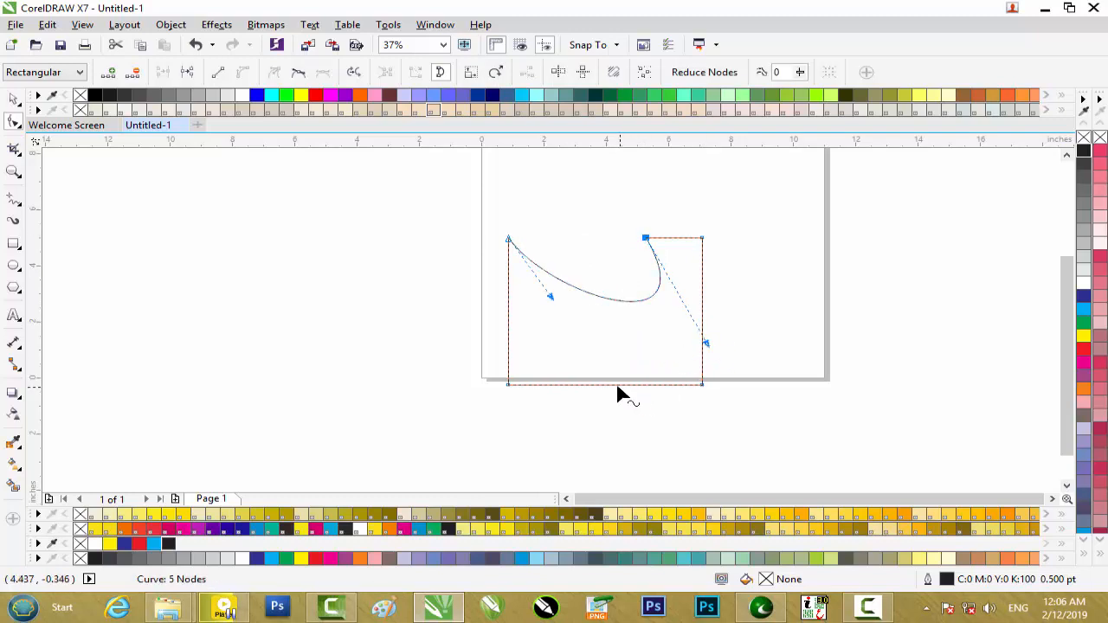
# Step: Convert the shape's bottom edge to a curve and bow its middle upward into an arch
pyautogui.rightClick(614, 384)
pyautogui.click(679, 180)
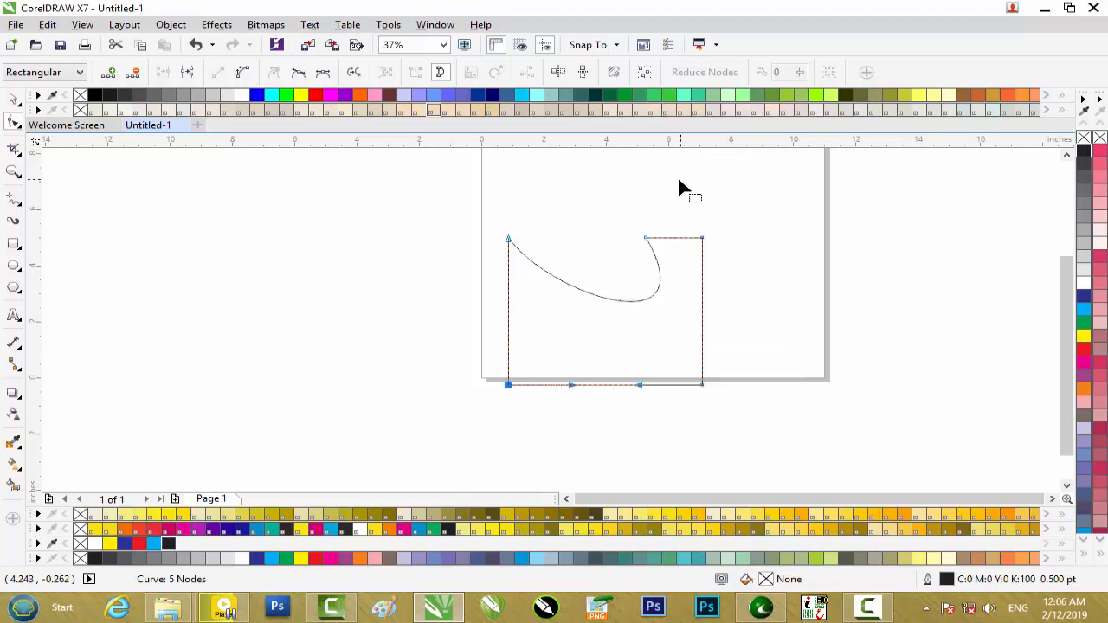
pyautogui.moveTo(607, 381); pyautogui.dragTo(616, 331)
# Step: Marquee-select the node at the shape's upper-right corner and delete it
pyautogui.moveTo(712, 223); pyautogui.dragTo(668, 398)
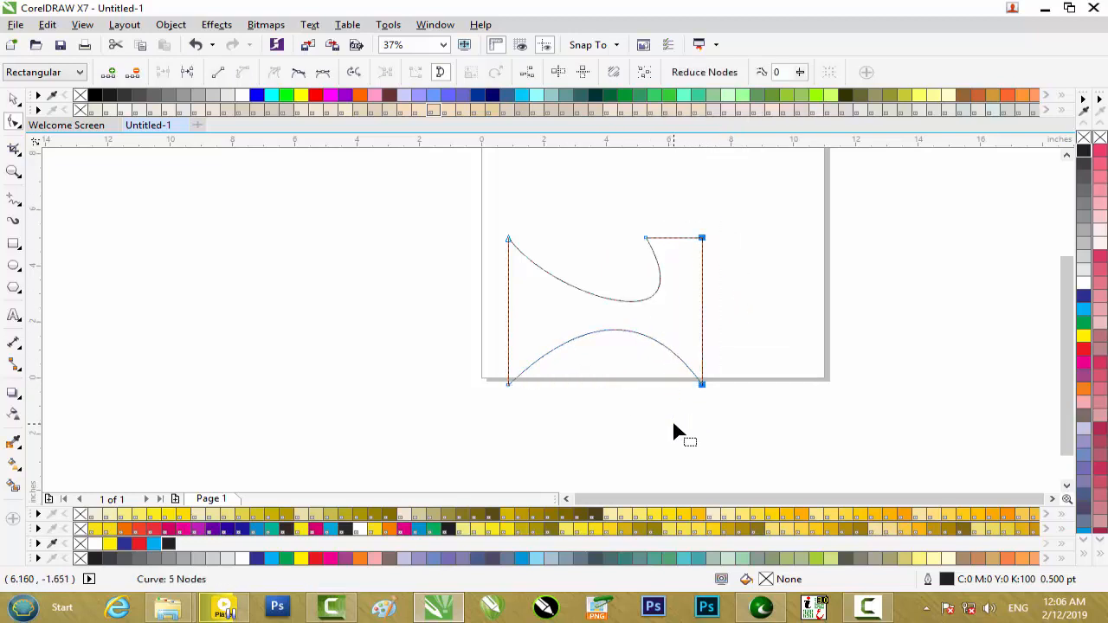
pyautogui.click(726, 235)
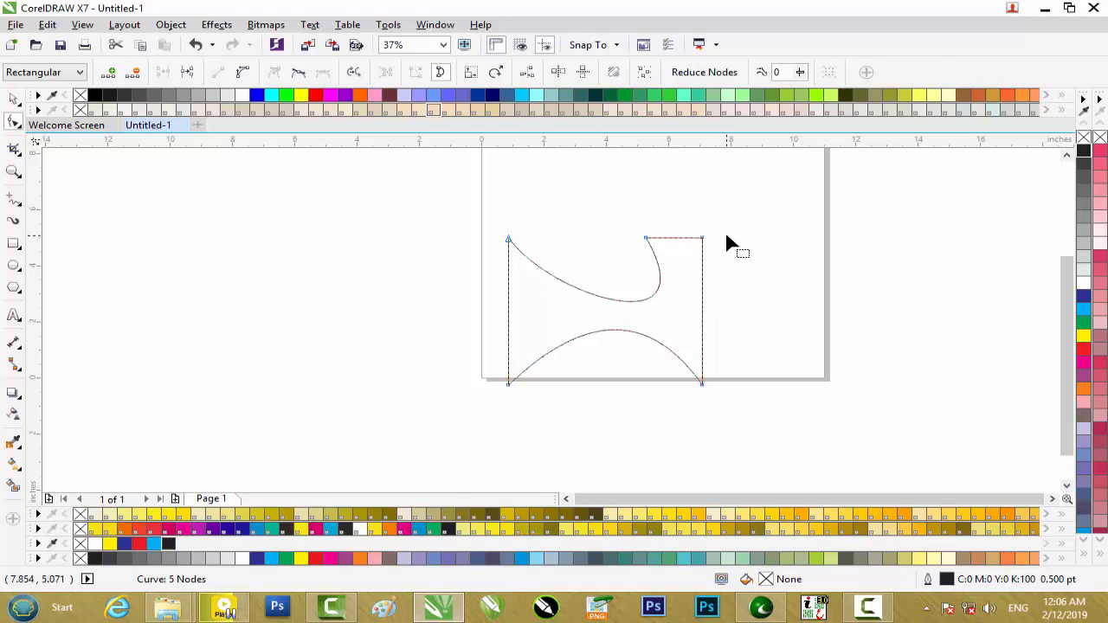
pyautogui.moveTo(720, 213); pyautogui.dragTo(667, 287)
pyautogui.press('Delete')
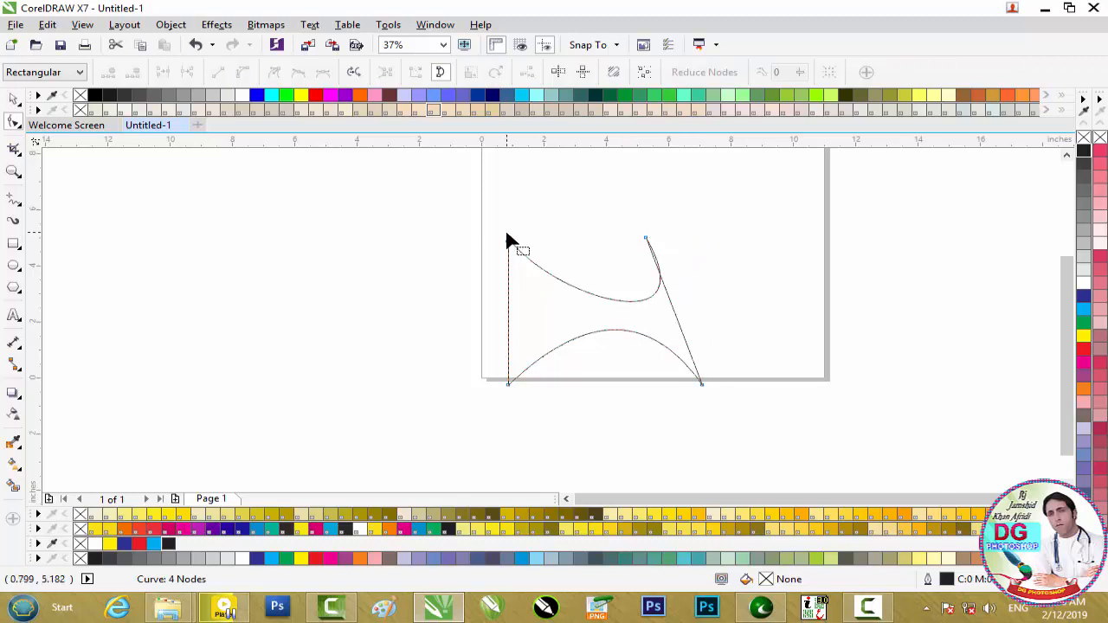
# Step: Undo the node and curve edits back to the plain rectangle as it was before its conversion to curves
pyautogui.hotkey('ctrl', 'z')
pyautogui.hotkey('ctrl', 'z')
pyautogui.hotkey('ctrl', 'z')
pyautogui.hotkey('ctrl', 'z')
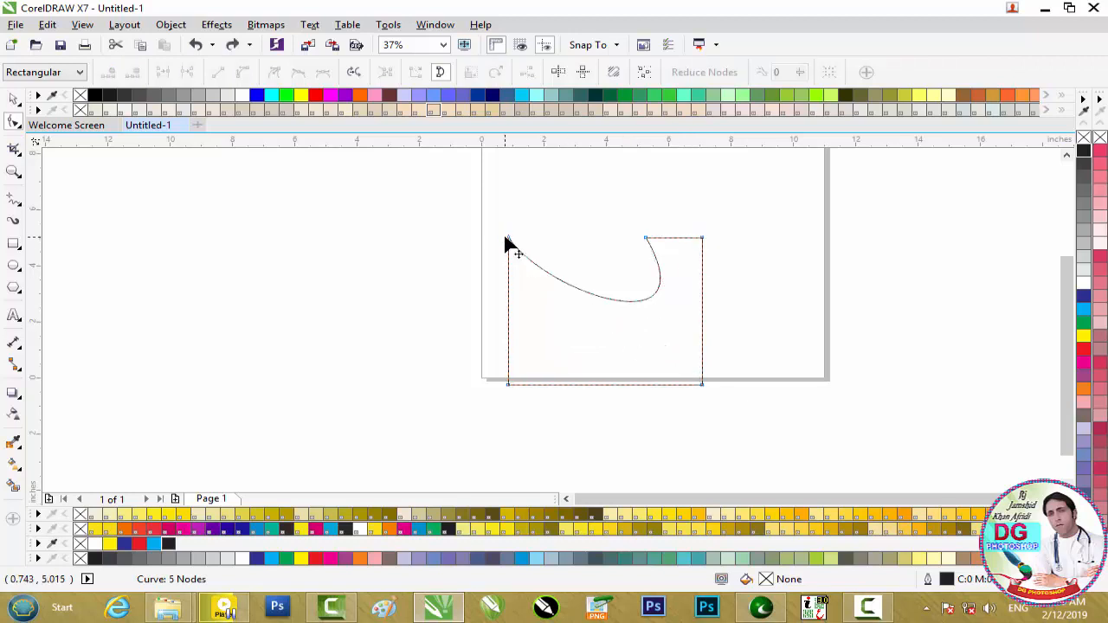
pyautogui.hotkey('ctrl', 'z')
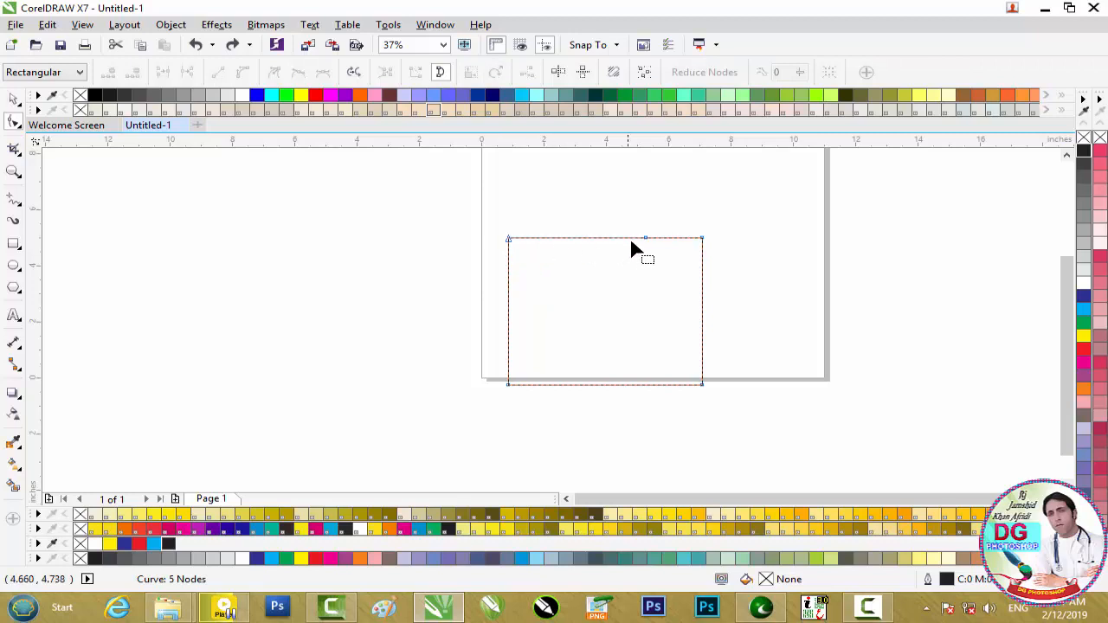
pyautogui.moveTo(645, 238); pyautogui.dragTo(606, 238)
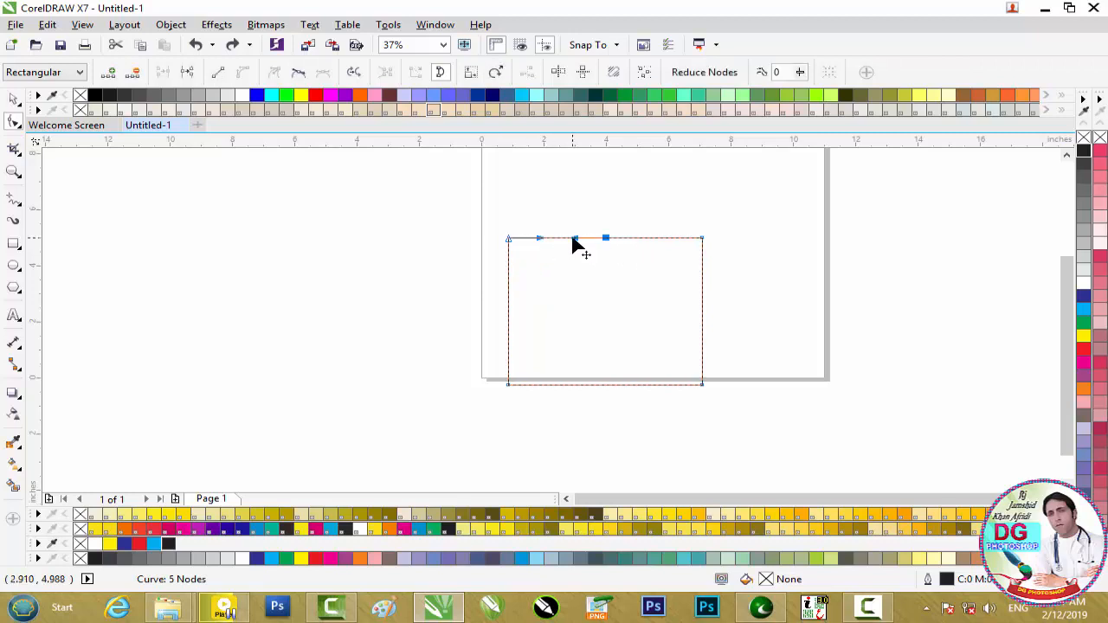
pyautogui.hotkey('ctrl', 'z')
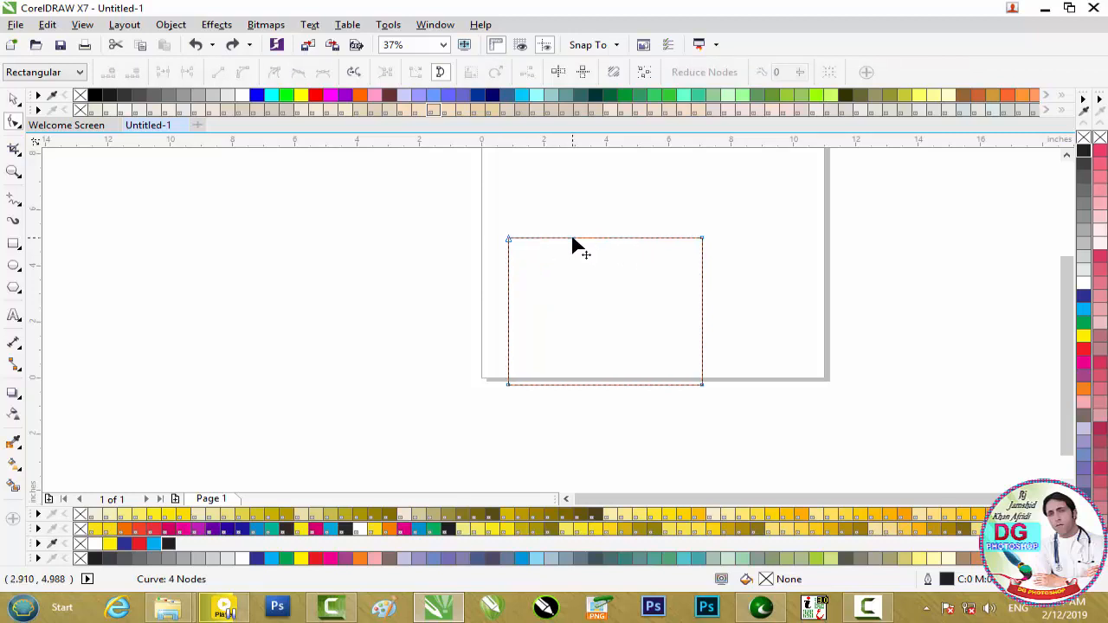
pyautogui.hotkey('ctrl', 'z')
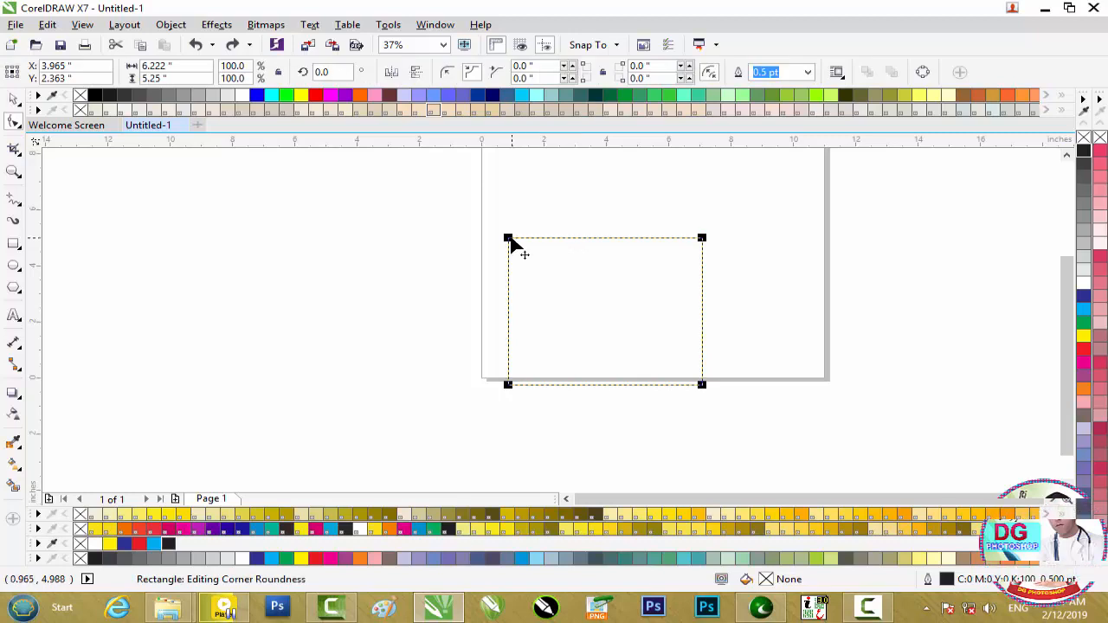
# Step: Scallop all four corners of the rectangle with a radius of about 1.556 inches and fill the shape with green
pyautogui.moveTo(508, 238); pyautogui.dragTo(470, 283)
pyautogui.moveTo(471, 283)
pyautogui.mouseDown()
pyautogui.moveTo(477, 272)
pyautogui.moveTo(460, 289)
pyautogui.mouseUp()
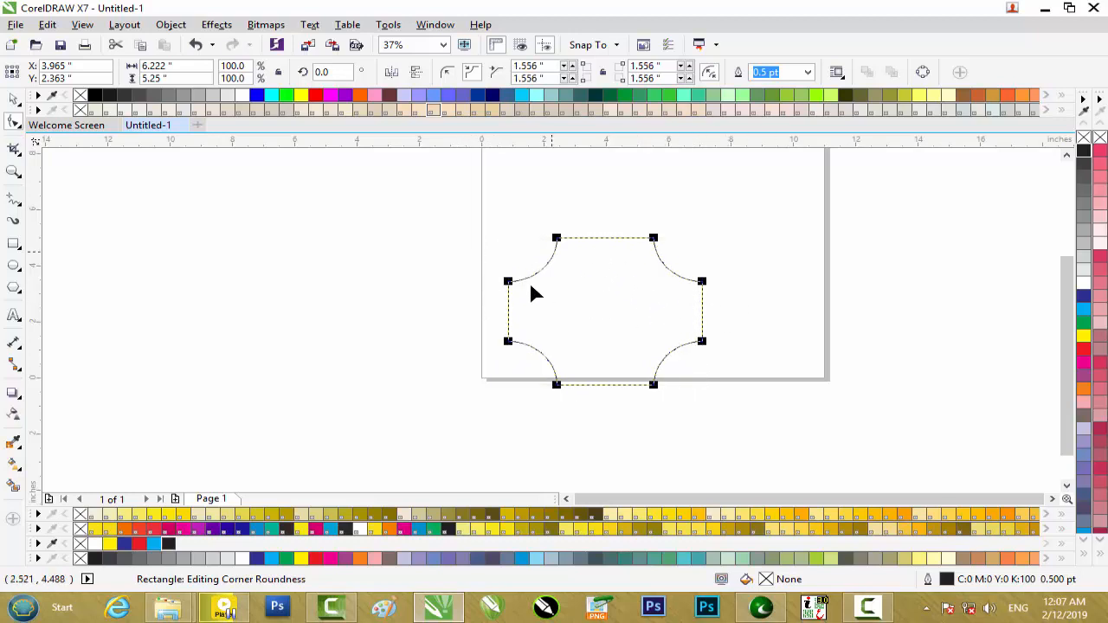
pyautogui.press('space')
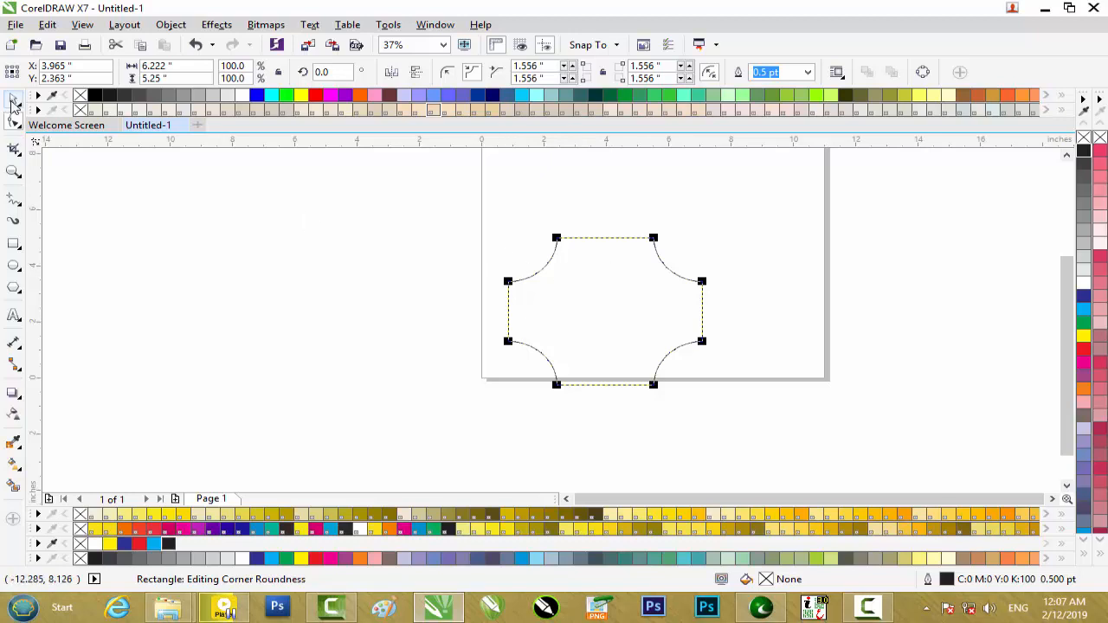
pyautogui.click(616, 271)
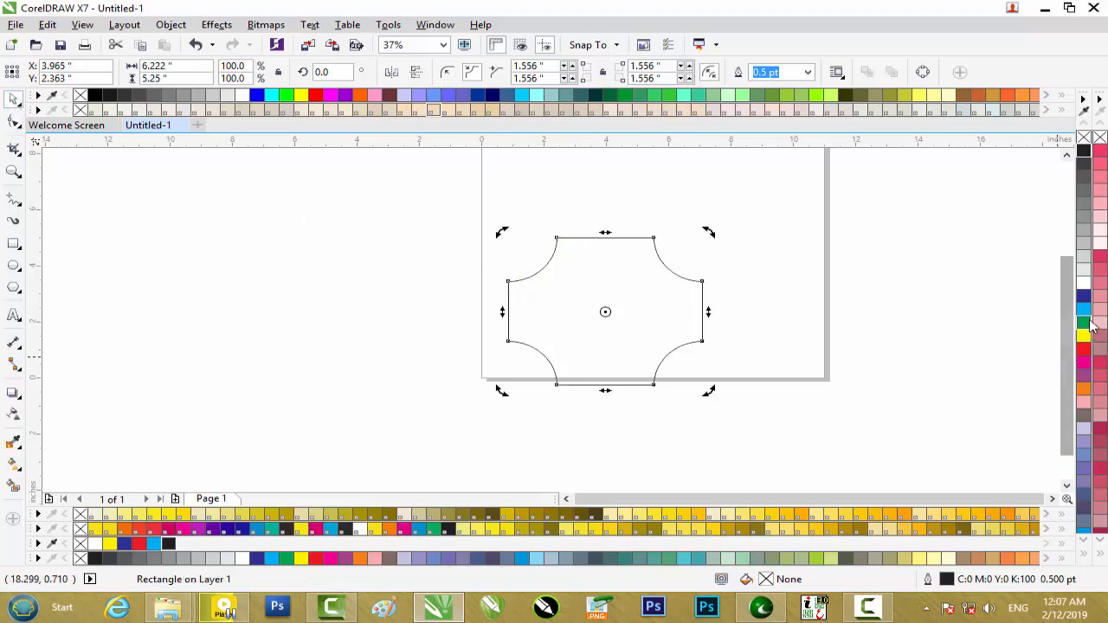
pyautogui.click(1086, 323)
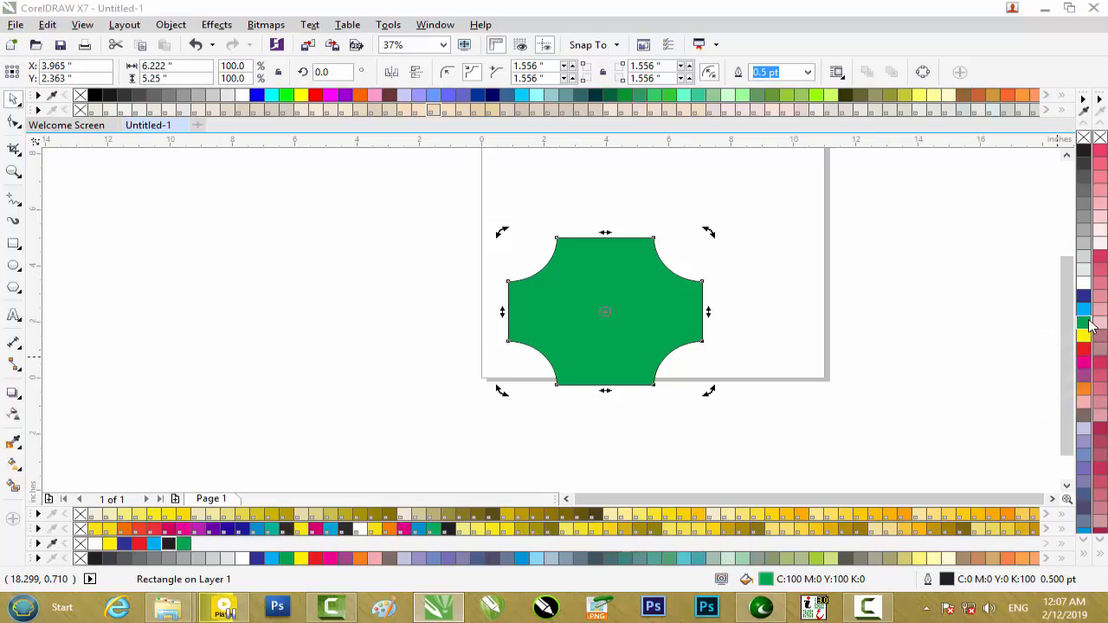
# Step: Place a copy of the green scalloped shape overlapping to its left and repeat the duplication for a third shape
pyautogui.hotkey('ctrl', 'd')
pyautogui.click(569, 367)
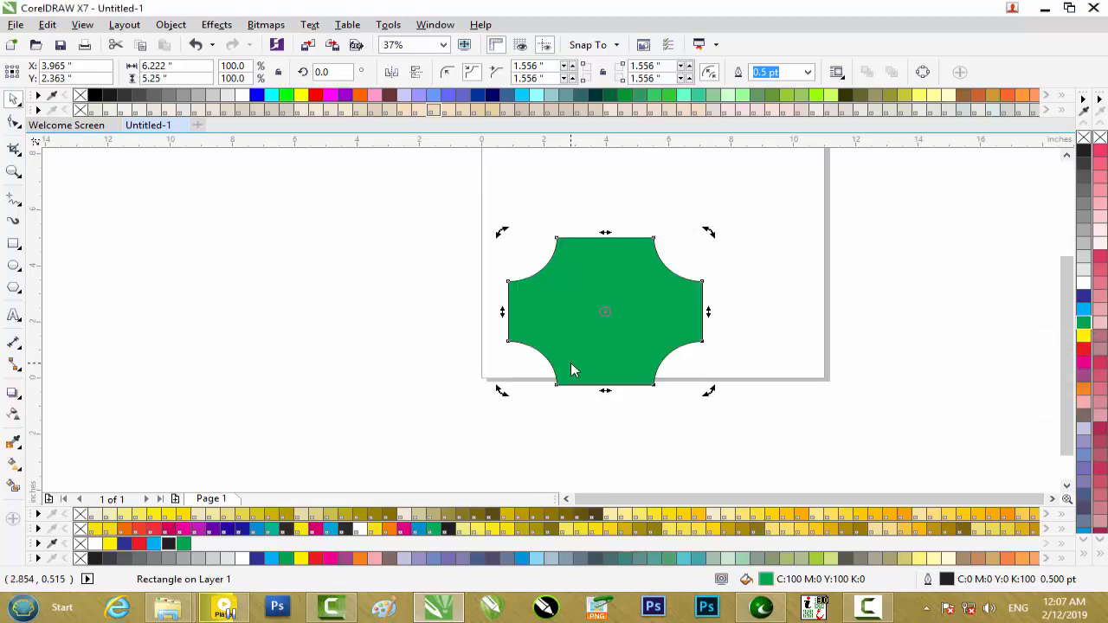
pyautogui.click(783, 325)
pyautogui.click(573, 297)
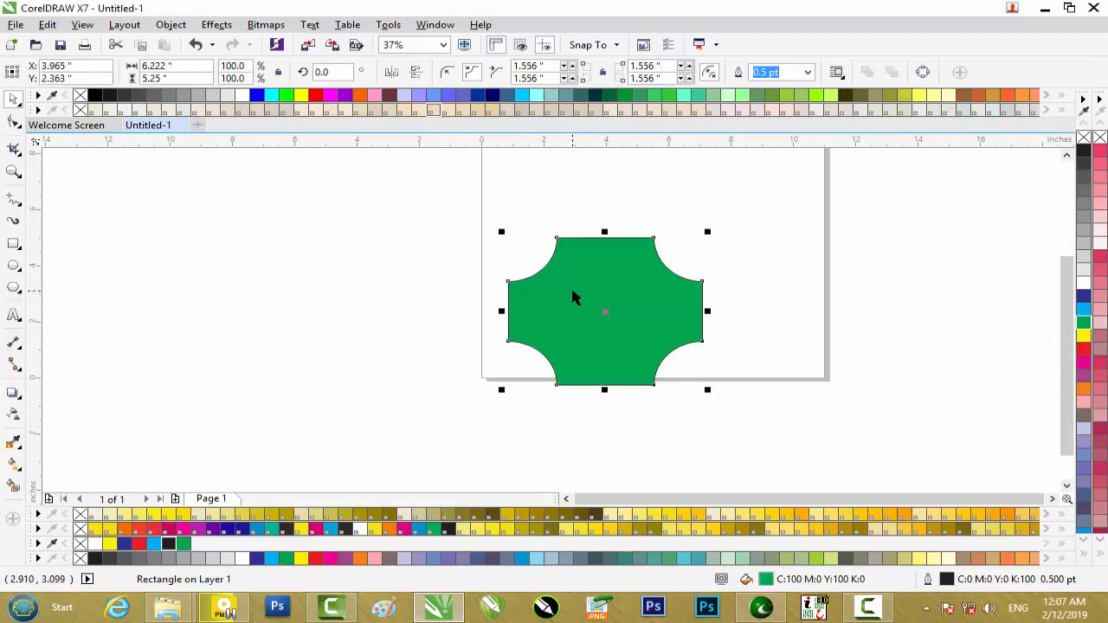
pyautogui.moveTo(571, 294); pyautogui.dragTo(549, 292)
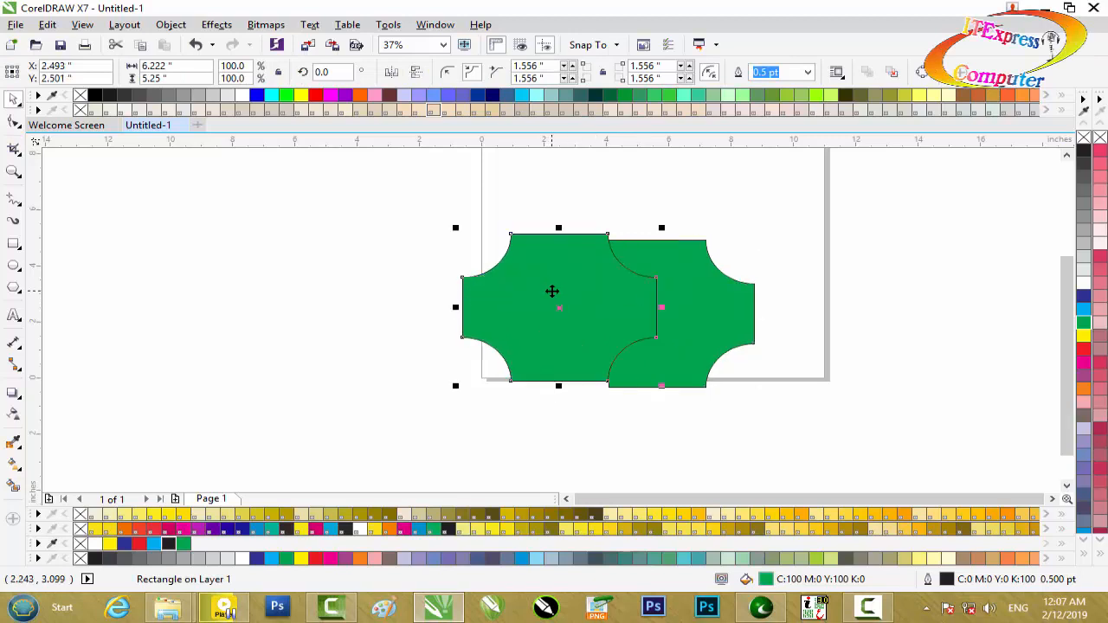
pyautogui.hotkey('ctrl', 'r')
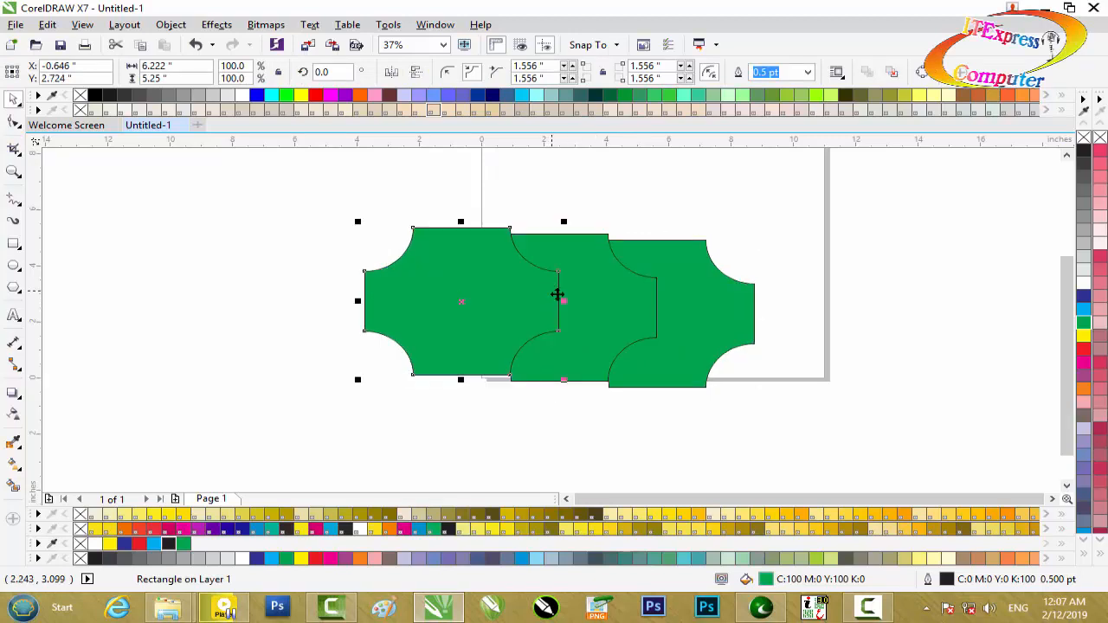
# Step: Fill the leftmost shape with dark blue and the middle shape with white
pyautogui.click(1083, 296)
pyautogui.click(635, 303)
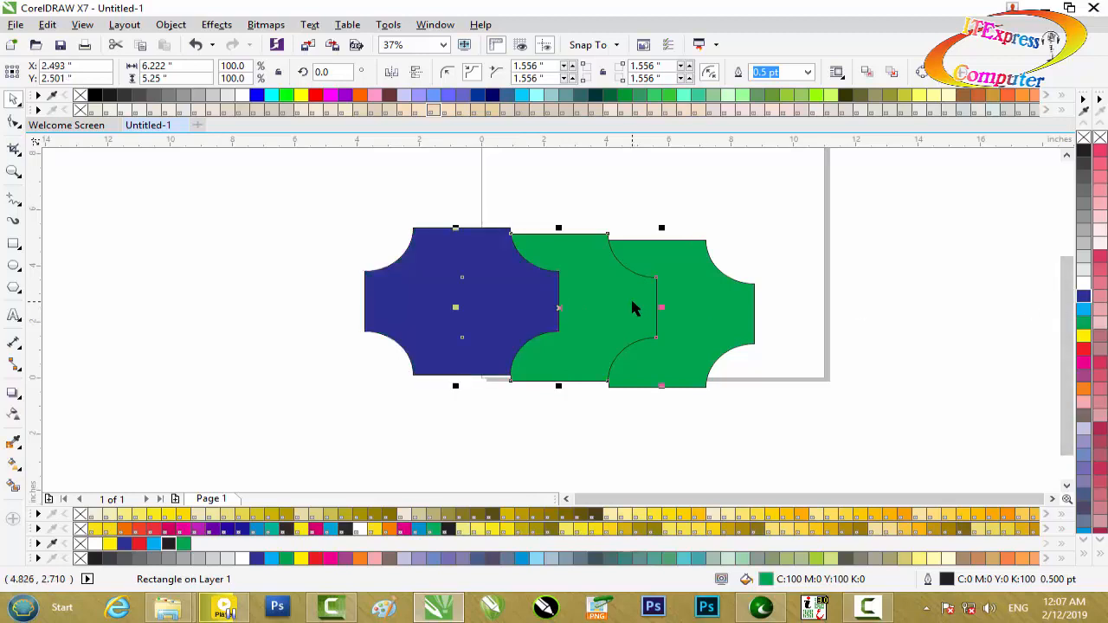
pyautogui.click(1083, 283)
# Step: Delete the blue, white and green shapes one after another to clear the page
pyautogui.click(503, 297)
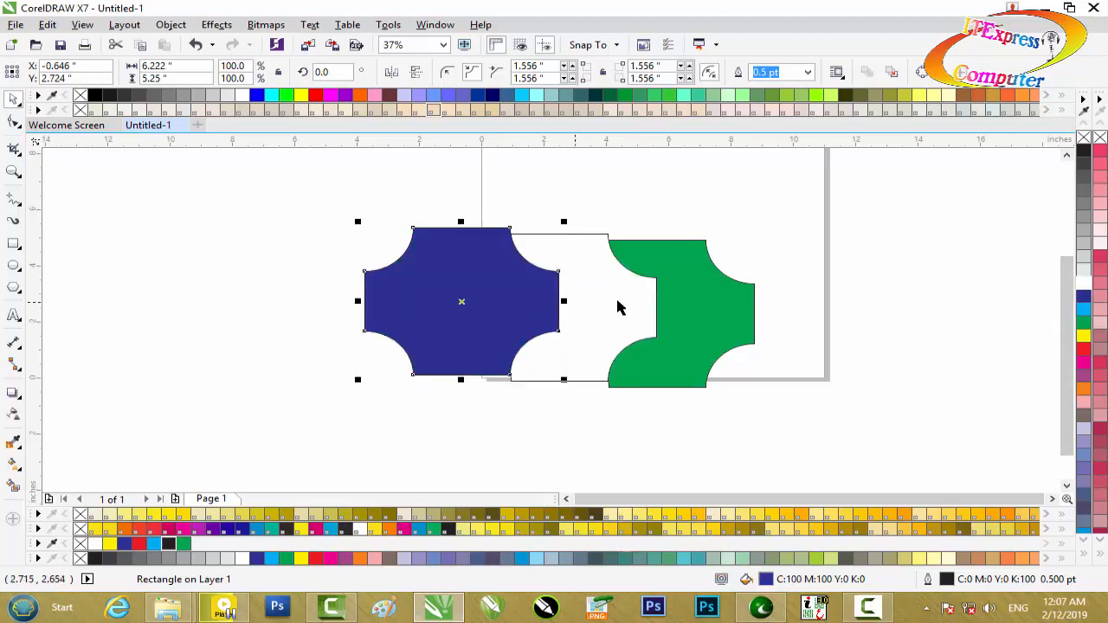
pyautogui.press('Delete')
pyautogui.click(538, 300)
pyautogui.press('Delete')
pyautogui.click(642, 300)
pyautogui.press('Delete')
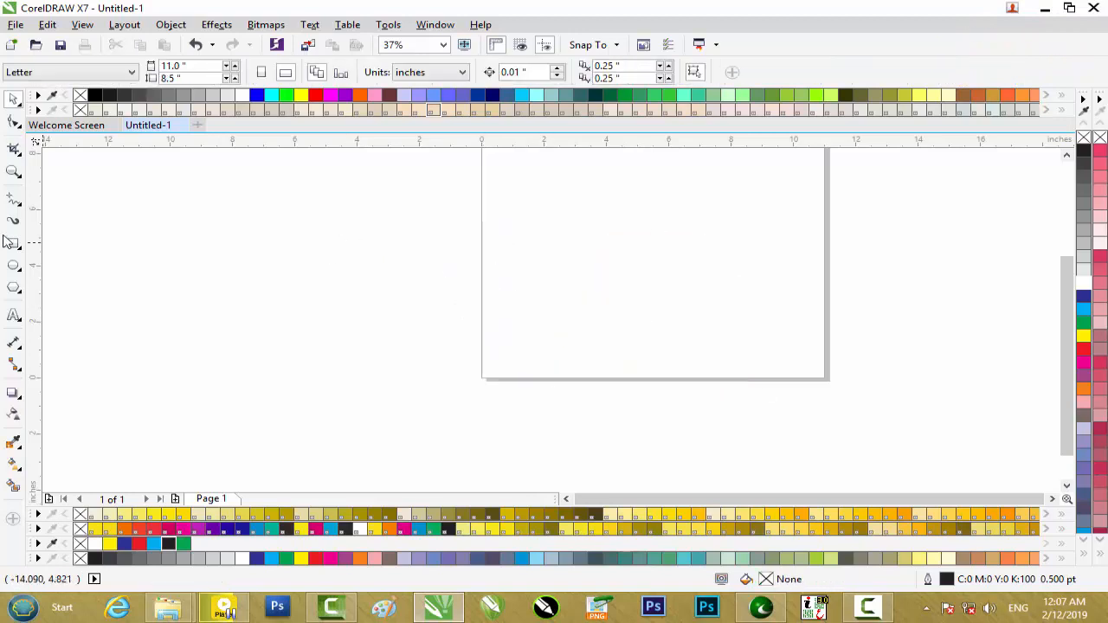
# Step: Draw a rectangle about 5.69 by 4.92 inches on the page and scallop only its upper-left corner to 0.5 inch
pyautogui.click(14, 244)
pyautogui.moveTo(507, 233); pyautogui.dragTo(684, 372)
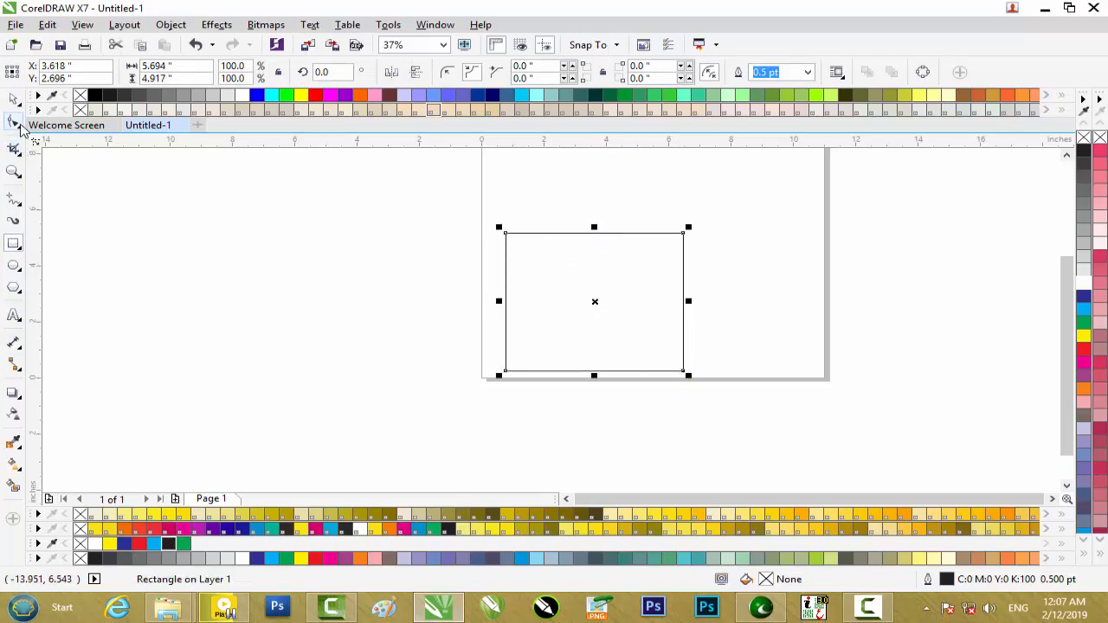
pyautogui.click(14, 122)
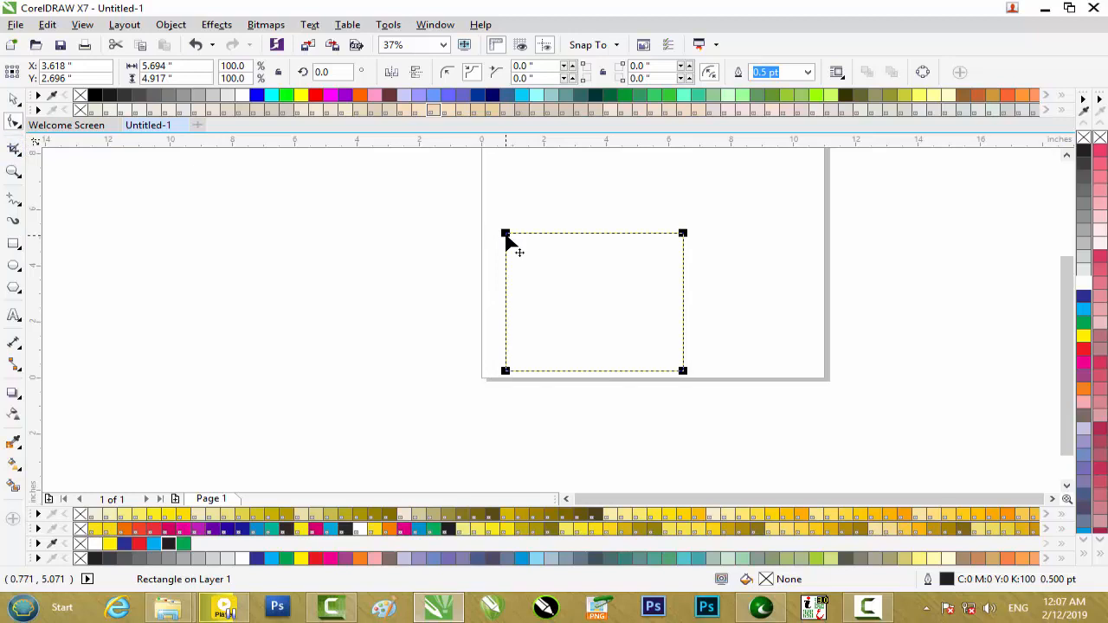
pyautogui.moveTo(507, 239)
pyautogui.mouseDown()
pyautogui.moveTo(504, 258)
pyautogui.moveTo(514, 230)
pyautogui.mouseUp()
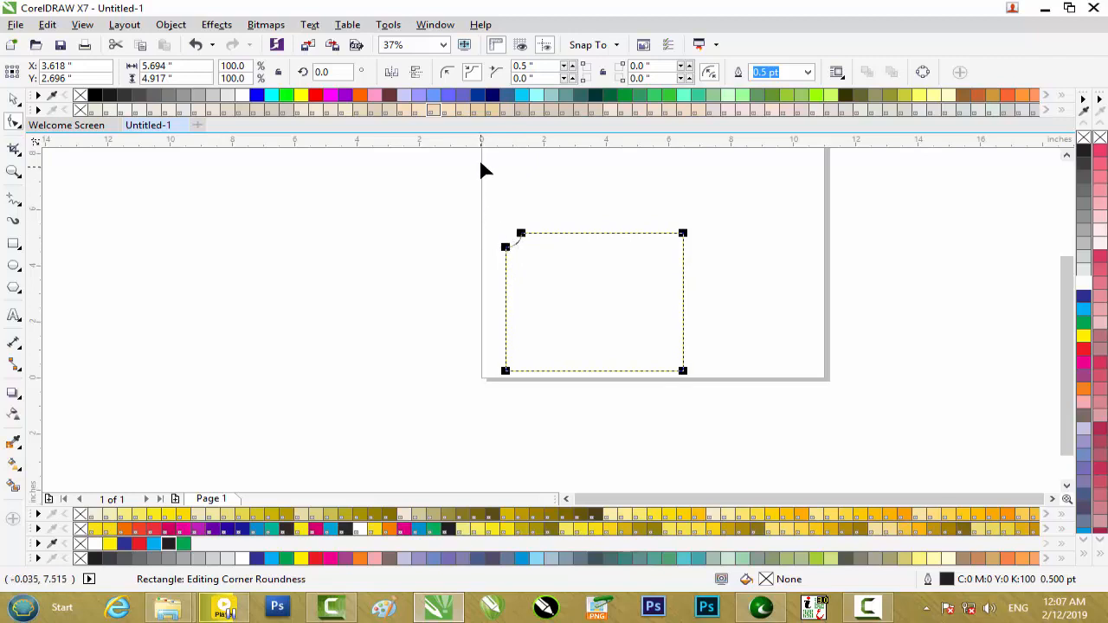
# Step: Switch to round corners, enlarge the upper-left radius to about 1.639 inches, and reduce it to 0.25 inch with the other corners at 0.167 inch
pyautogui.click(447, 72)
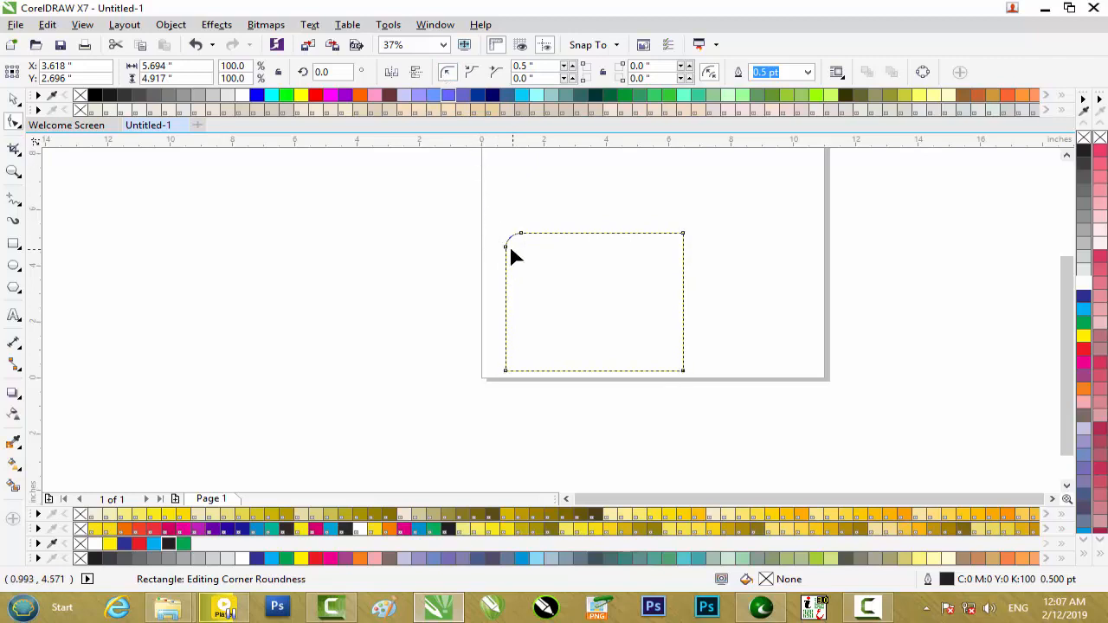
pyautogui.moveTo(507, 252); pyautogui.dragTo(505, 278)
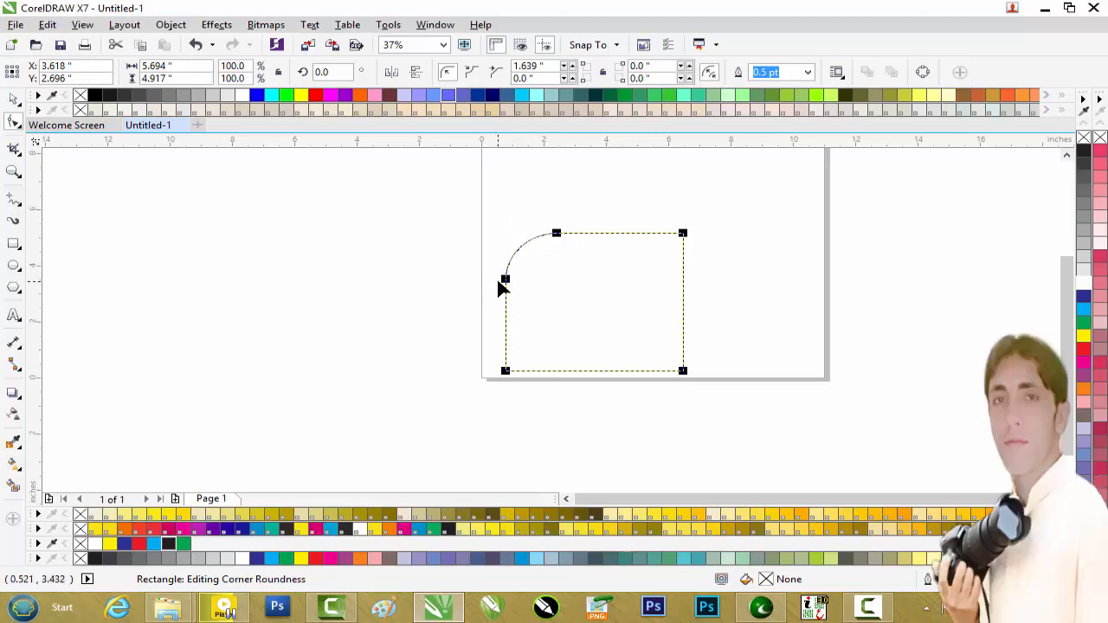
pyautogui.moveTo(506, 280); pyautogui.dragTo(509, 235)
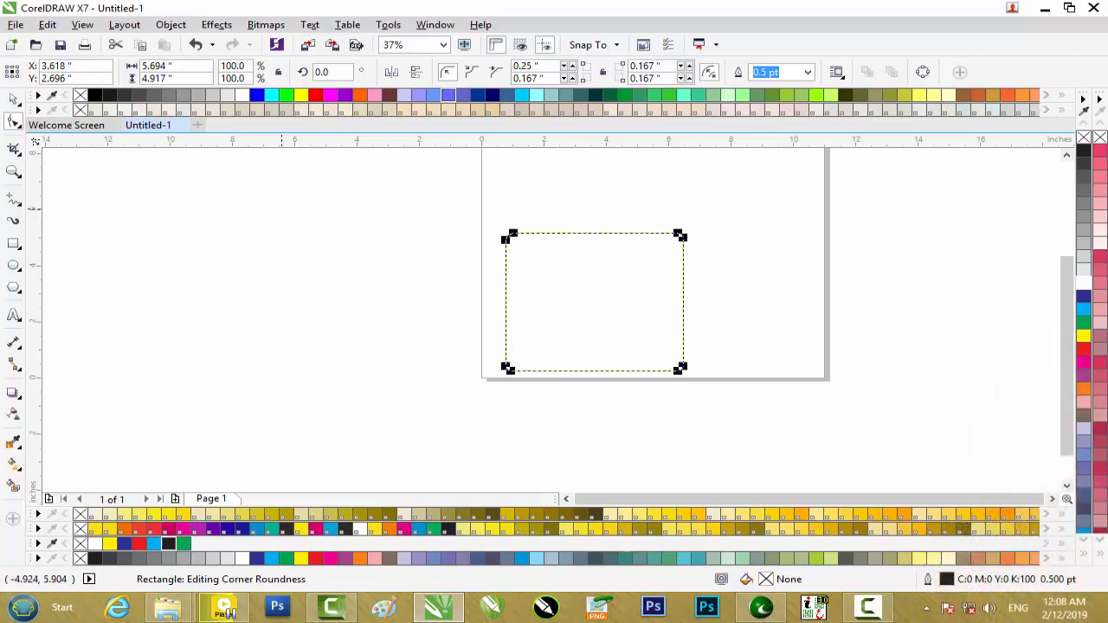
# Step: Select the round-cornered rectangle and delete it
pyautogui.click(14, 97)
pyautogui.click(551, 237)
pyautogui.press('Delete')
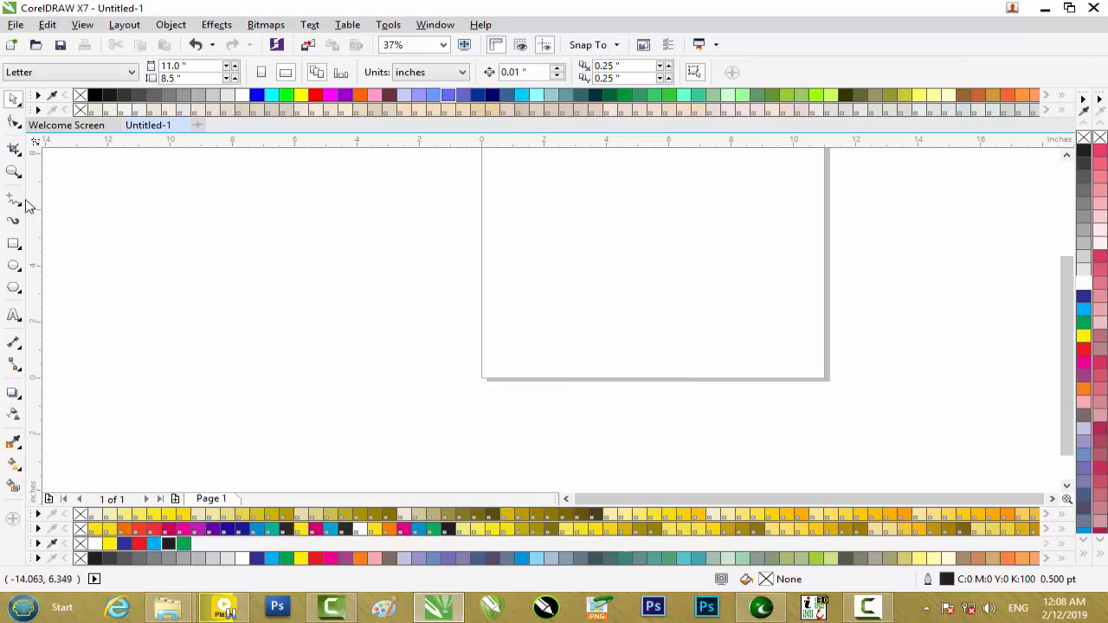
# Step: Draw a rectangle about 4.42 by 3.97 inches across the page's left edge and activate the Shape tool on it
pyautogui.click(14, 243)
pyautogui.moveTo(384, 241)
pyautogui.mouseDown()
pyautogui.moveTo(467, 292)
pyautogui.moveTo(522, 352)
pyautogui.mouseUp()
pyautogui.click(14, 124)
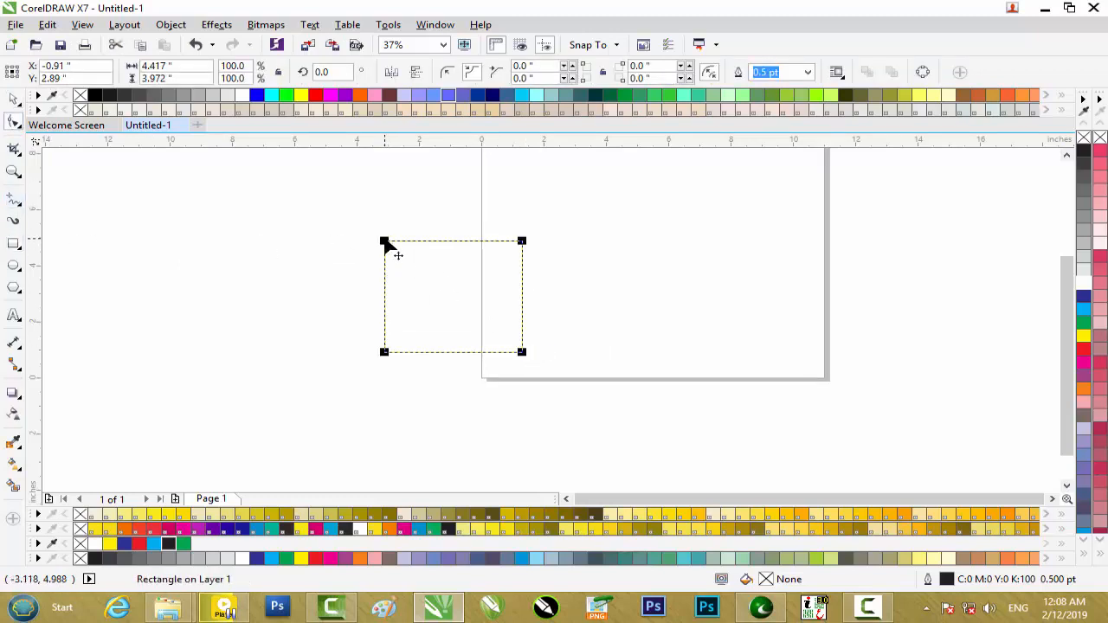
# Step: Select the rectangle across the page's left edge with the Shape tool and convert it to curves
pyautogui.rightClick(385, 241)
pyautogui.press('Escape')
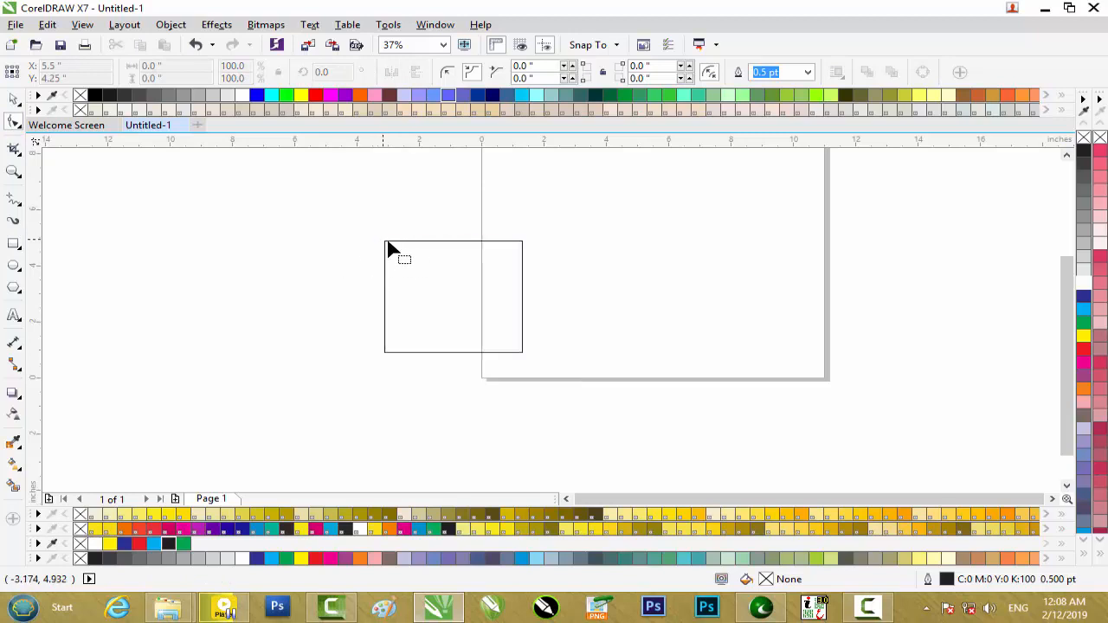
pyautogui.click(385, 244)
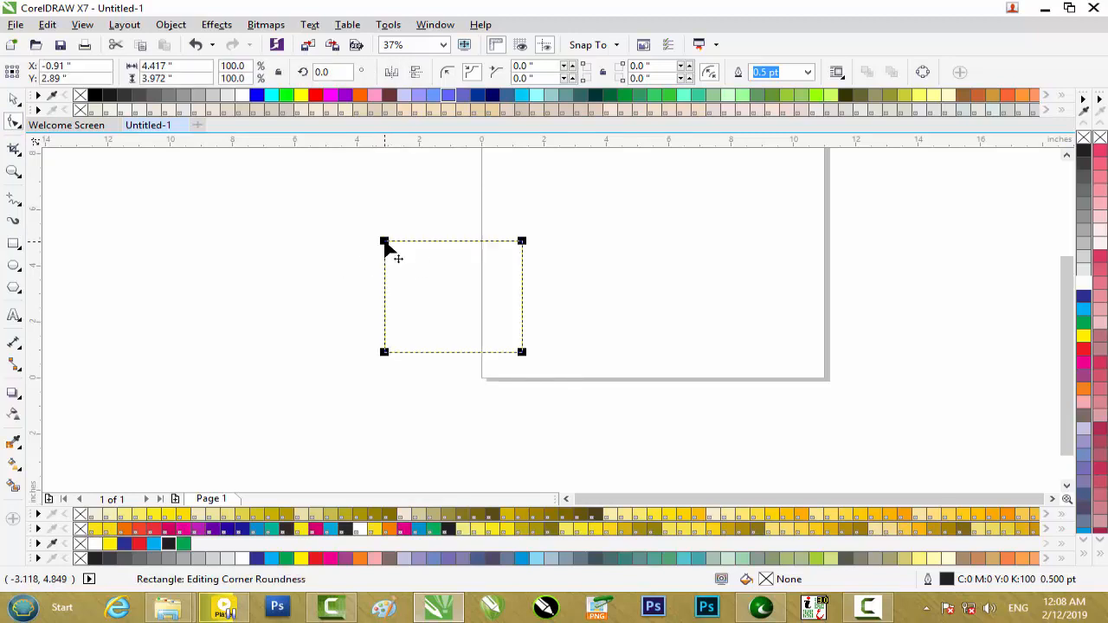
pyautogui.rightClick(385, 242)
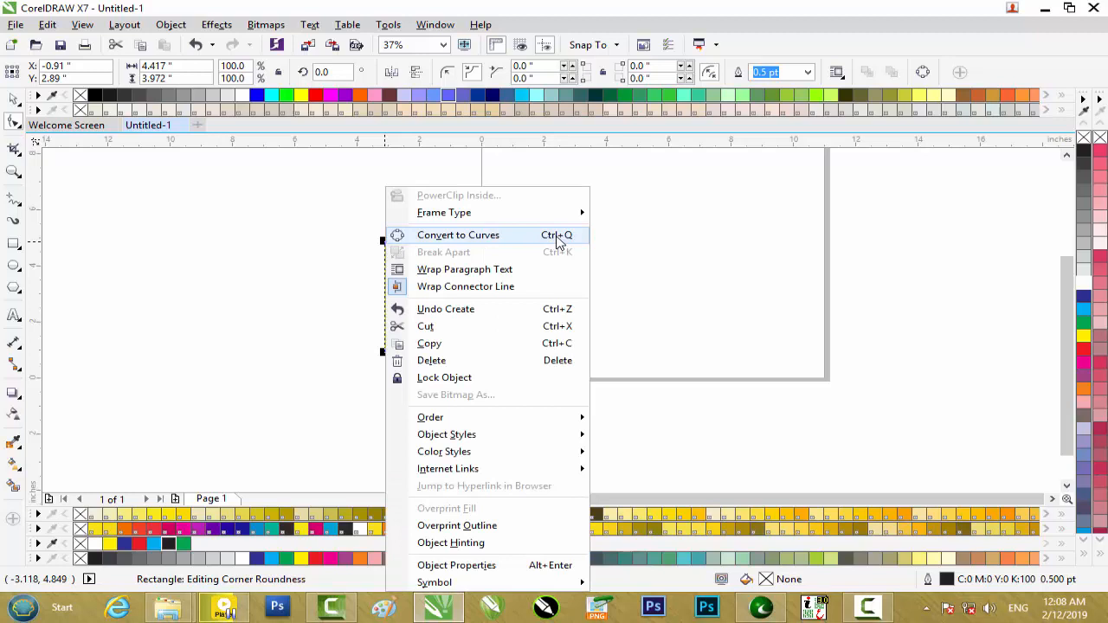
pyautogui.press('Escape')
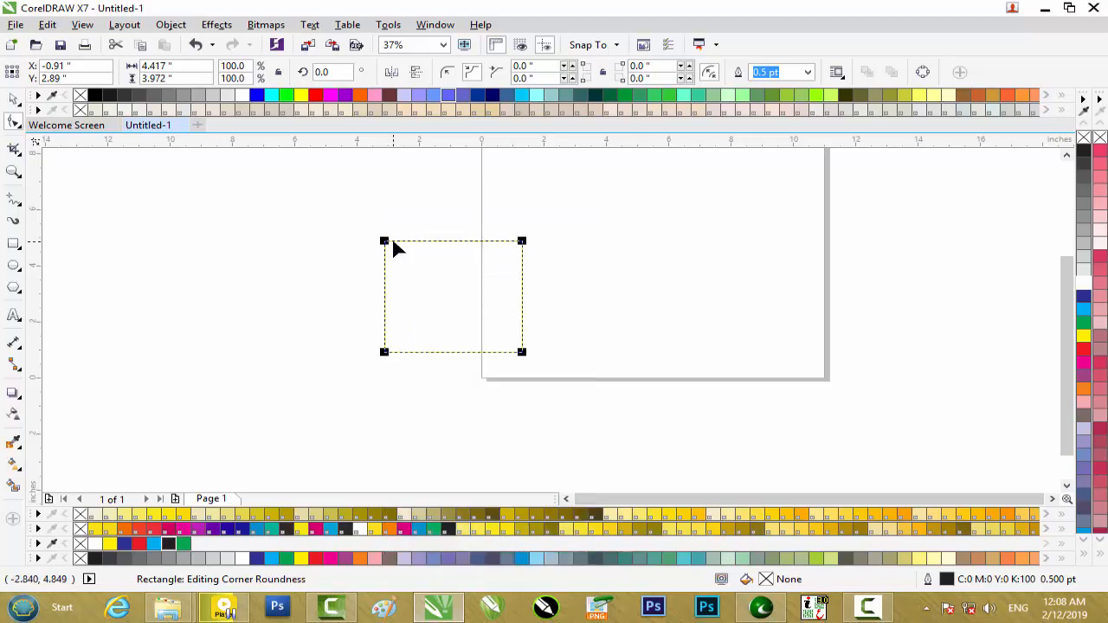
pyautogui.hotkey('ctrl', 'q')
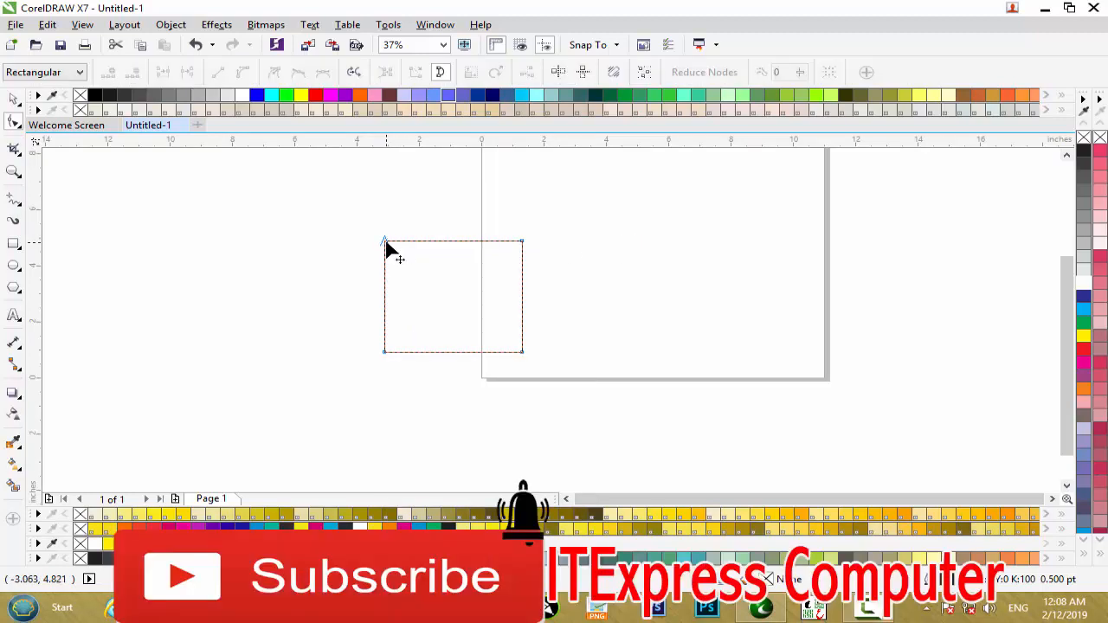
# Step: Move the converted rectangle's upper-left node about halfway down its left side and delete the upper-right node to form a triangle
pyautogui.moveTo(386, 243); pyautogui.dragTo(385, 298)
pyautogui.click(523, 241)
pyautogui.press('Delete')
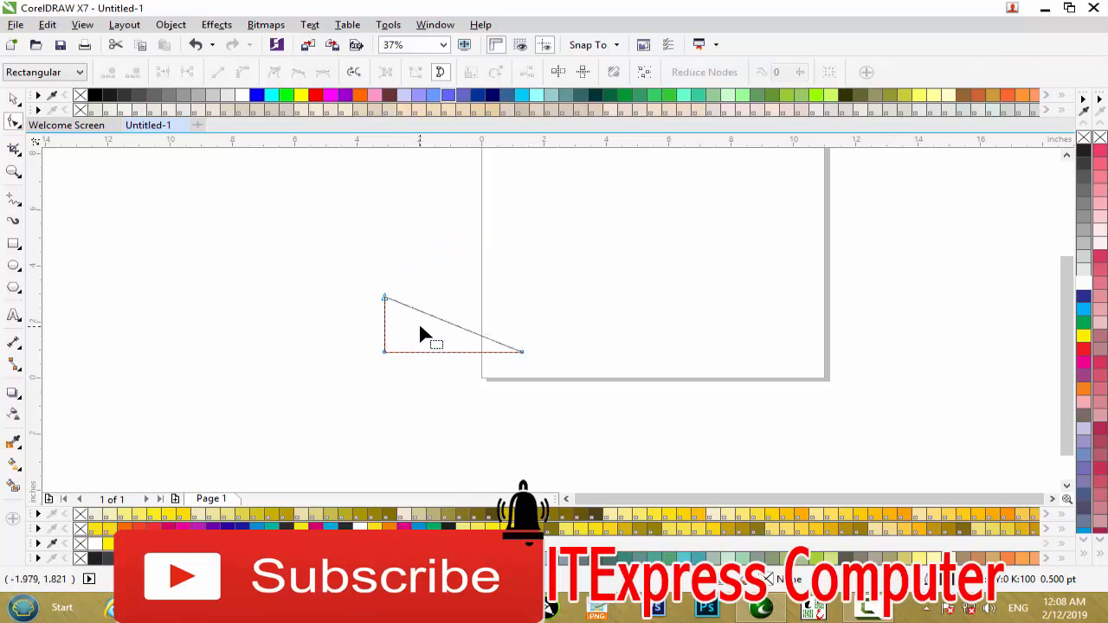
# Step: Select all nodes of the triangle and minimize the CorelDRAW window to show the desktop
pyautogui.moveTo(358, 316); pyautogui.dragTo(596, 396)
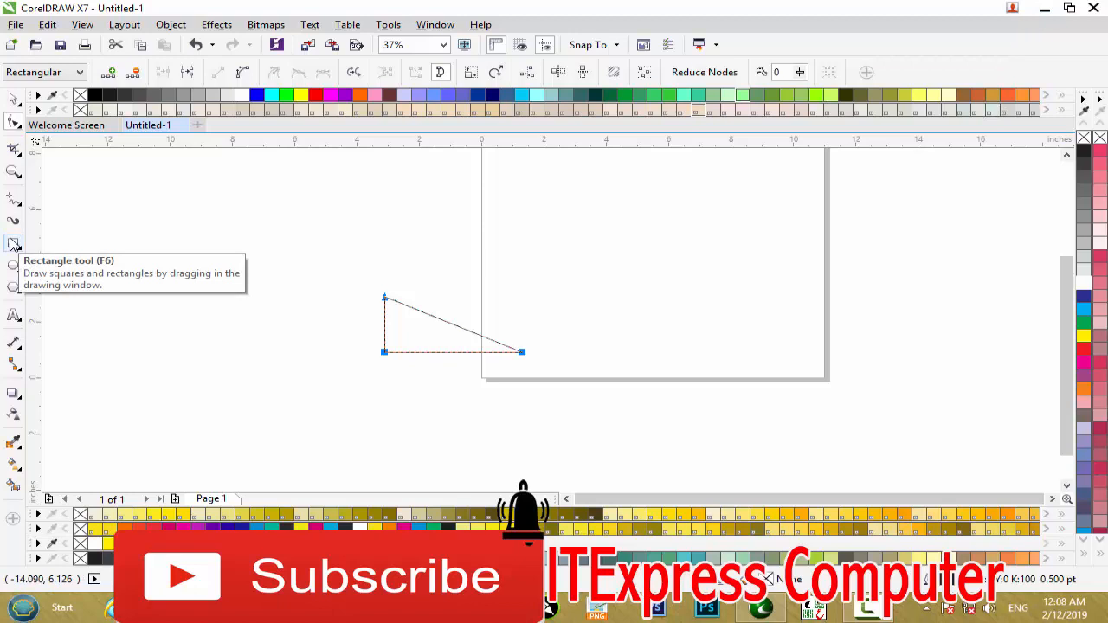
pyautogui.click(1045, 11)
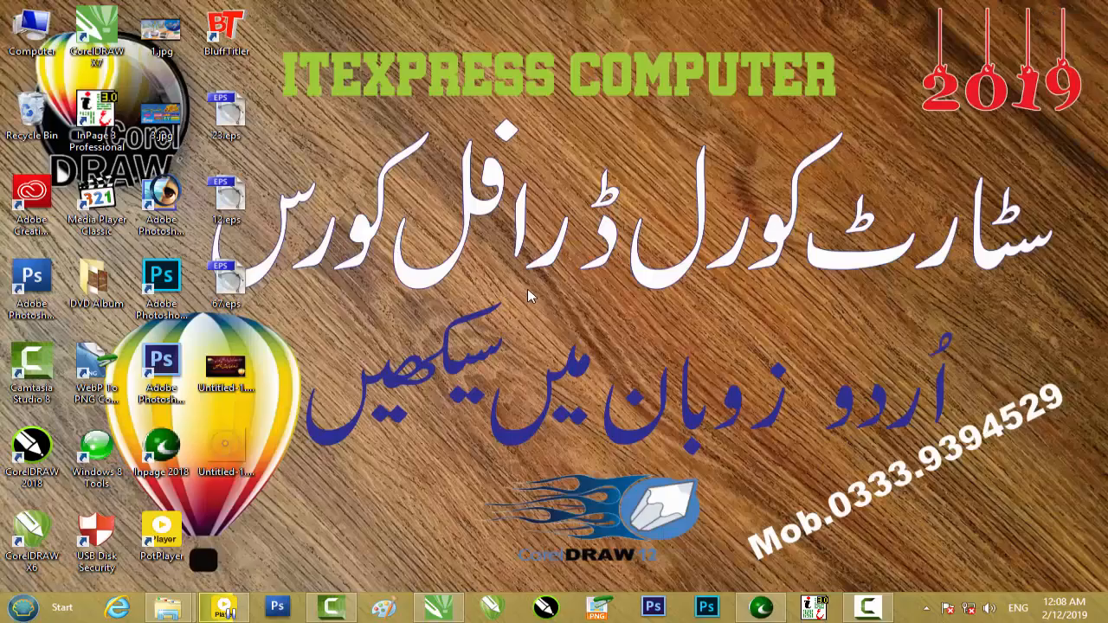